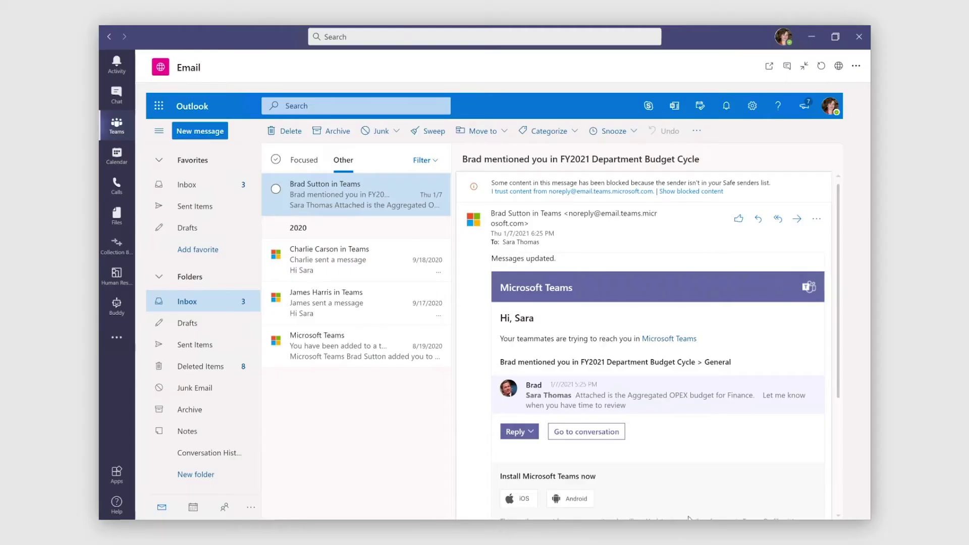
# Open the USMF000190 FY 2021 OPEX Budget.xlsx attachment from the budget conversation in desktop Excel.
pyautogui.click(587, 432)
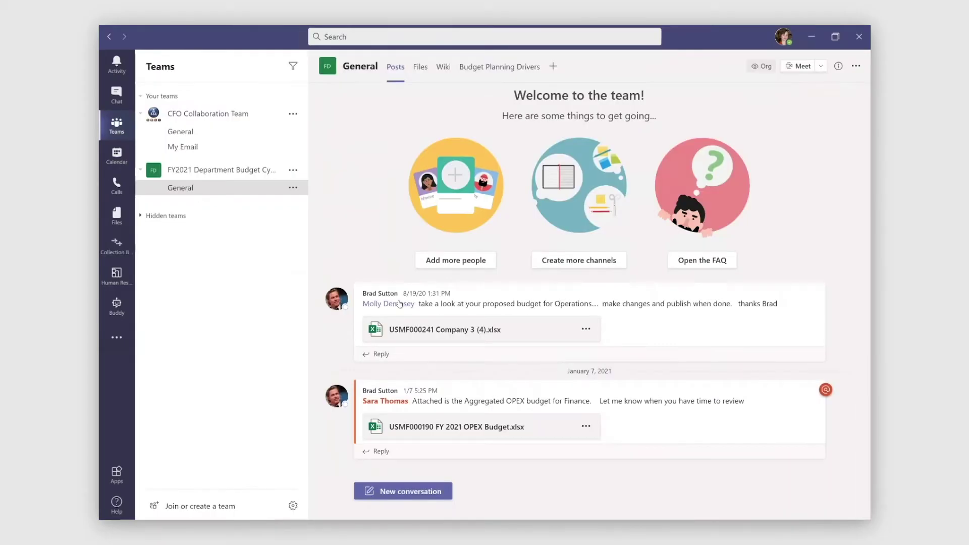
pyautogui.click(586, 427)
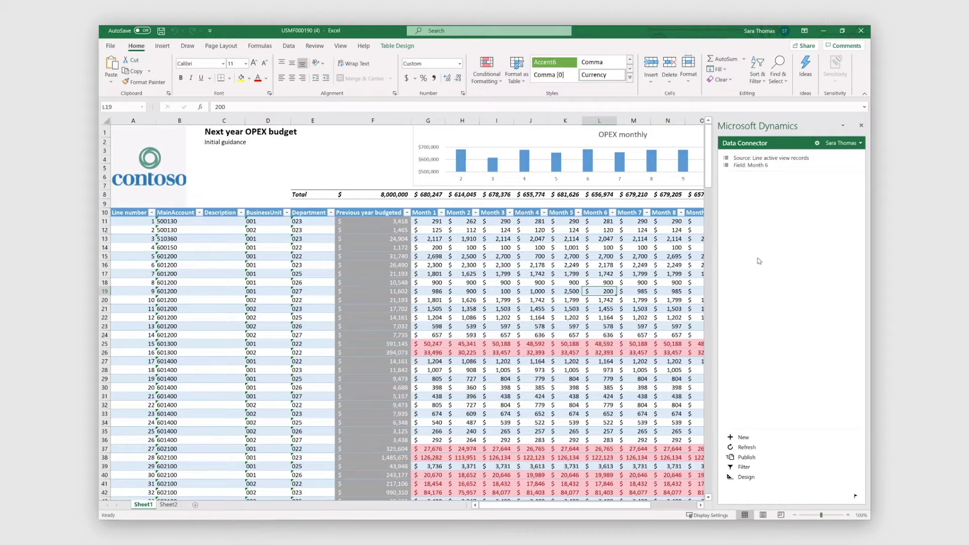
# Enter line 11's Month 3–6 budgets (1,800, 1800, 1799.29, 1800) and publish them to Dynamics.
pyautogui.click(499, 300)
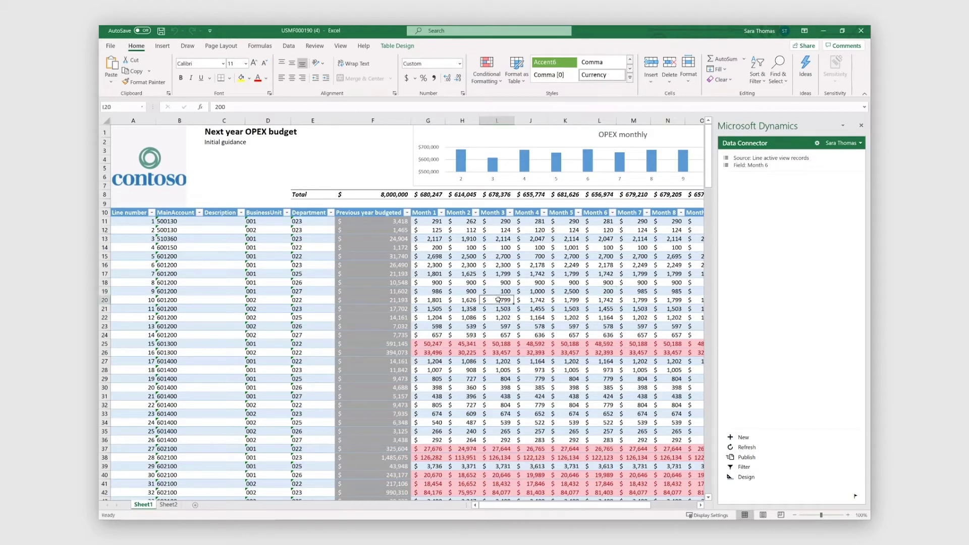
pyautogui.write('1,800')
pyautogui.press('Tab')
pyautogui.write('1800')
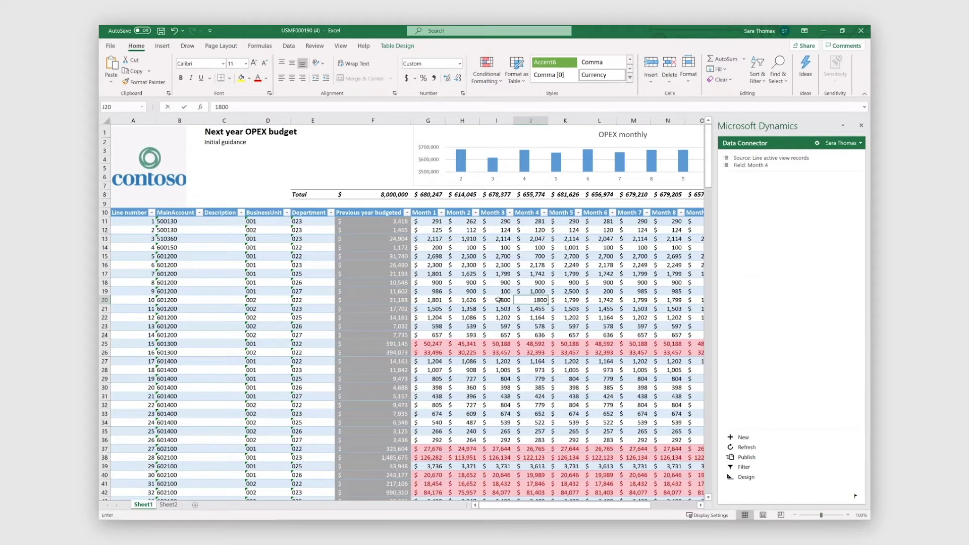
pyautogui.press('Tab')
pyautogui.write('1799.29')
pyautogui.press('Tab')
pyautogui.write('1800')
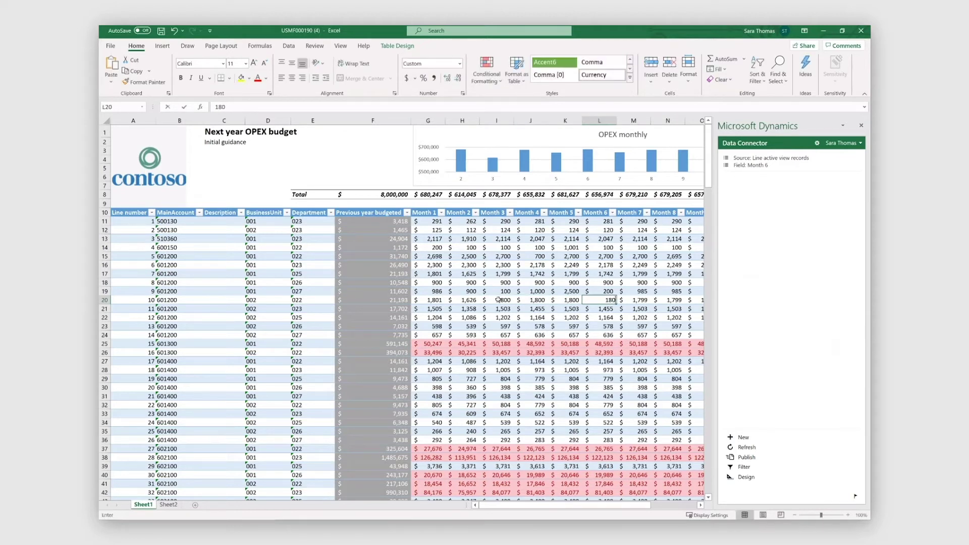
pyautogui.press('Tab')
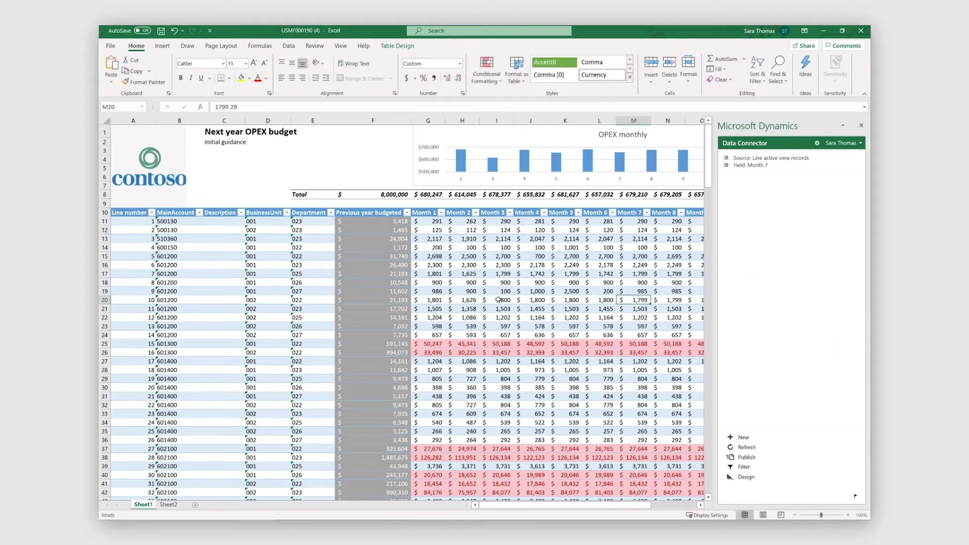
pyautogui.click(749, 463)
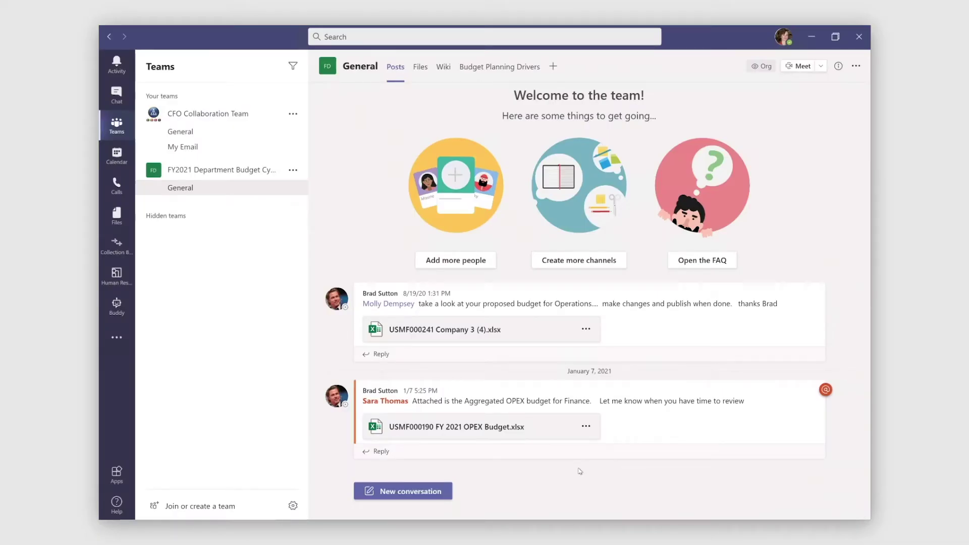
# Open the CFO Dashboard tab in the CFO Collaboration Team's General channel and browse its tiles.
pyautogui.click(208, 132)
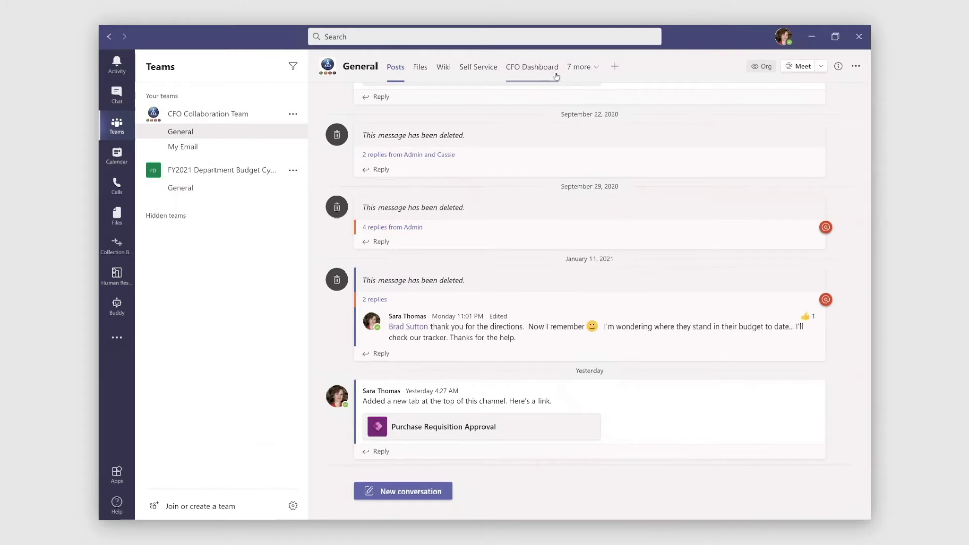
pyautogui.click(540, 71)
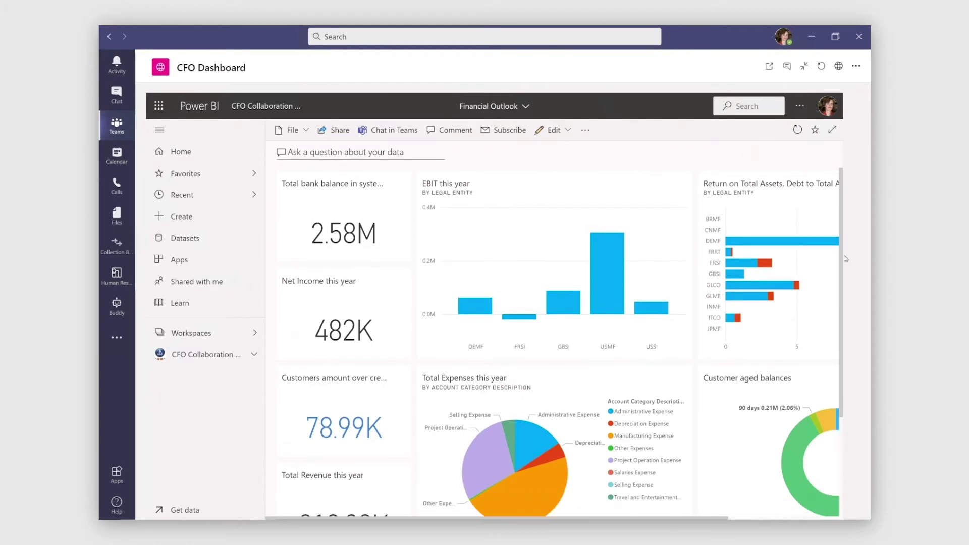
pyautogui.scroll(-3, 840, 358)
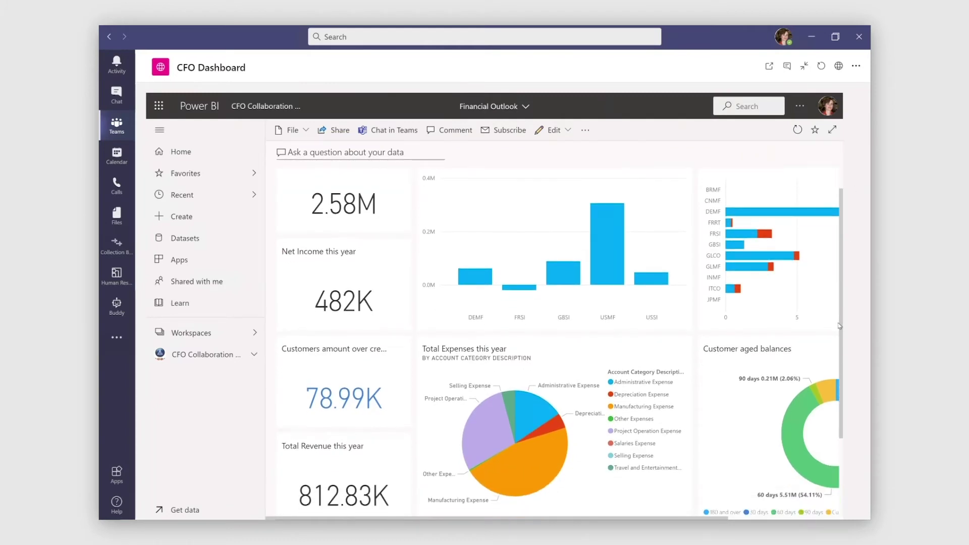
pyautogui.scroll(-1, 839, 357)
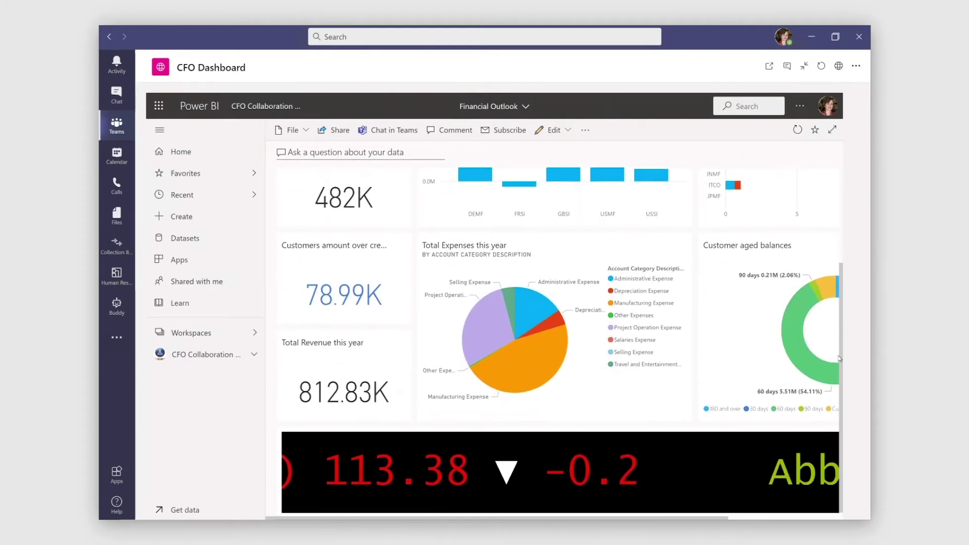
pyautogui.moveTo(840, 358); pyautogui.dragTo(845, 270)
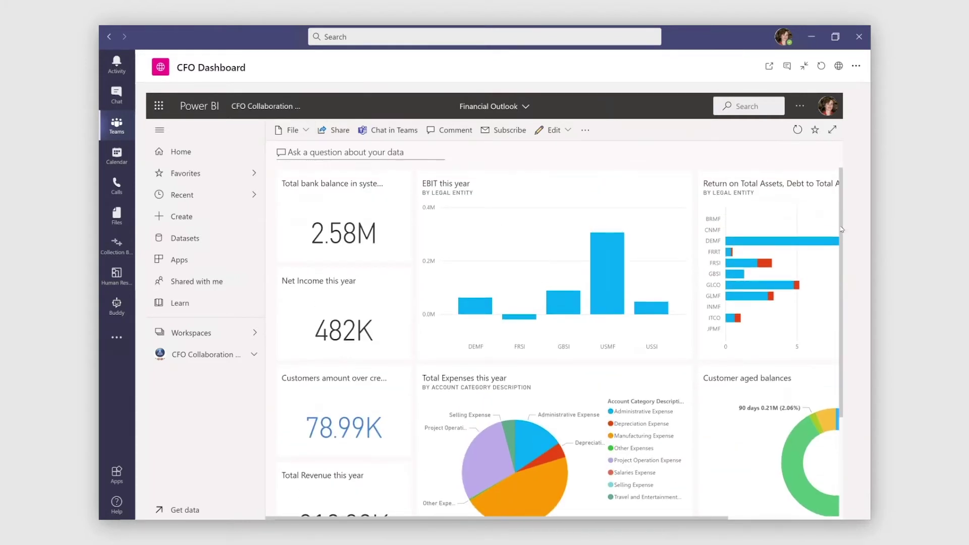
# Ask Power BI Q&A for 'cogs this year total revenues this year profit margin by quarter in a bar chart'.
pyautogui.click(347, 153)
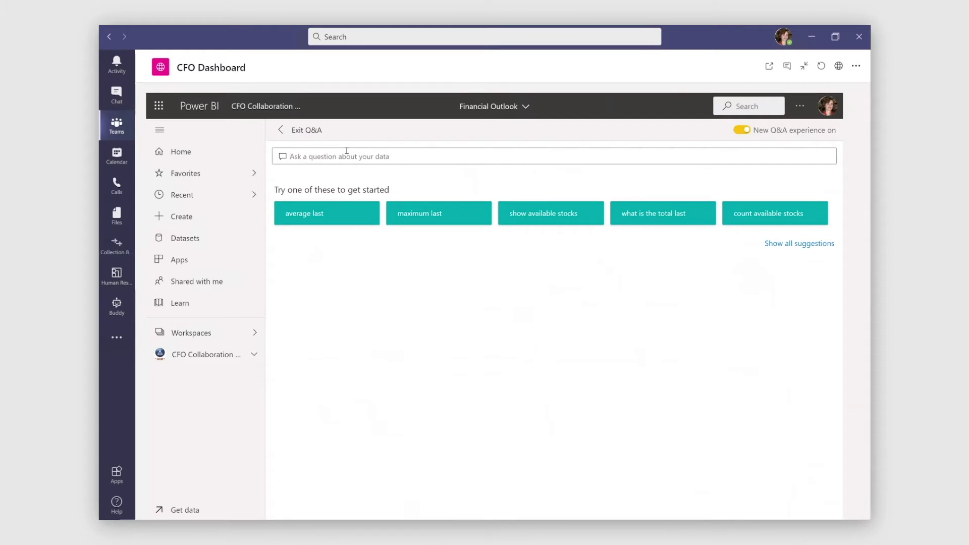
pyautogui.write('cogs th')
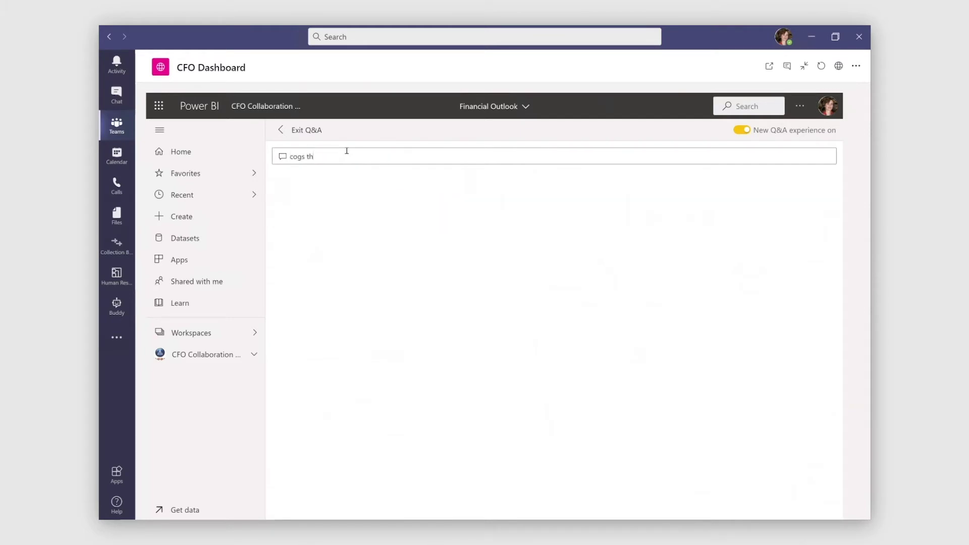
pyautogui.write('is year total')
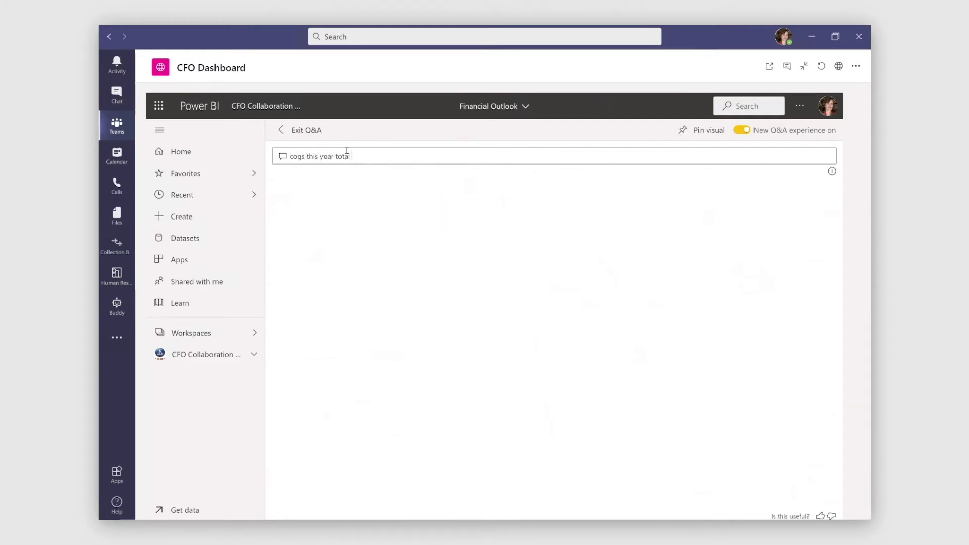
pyautogui.write(' revenues this')
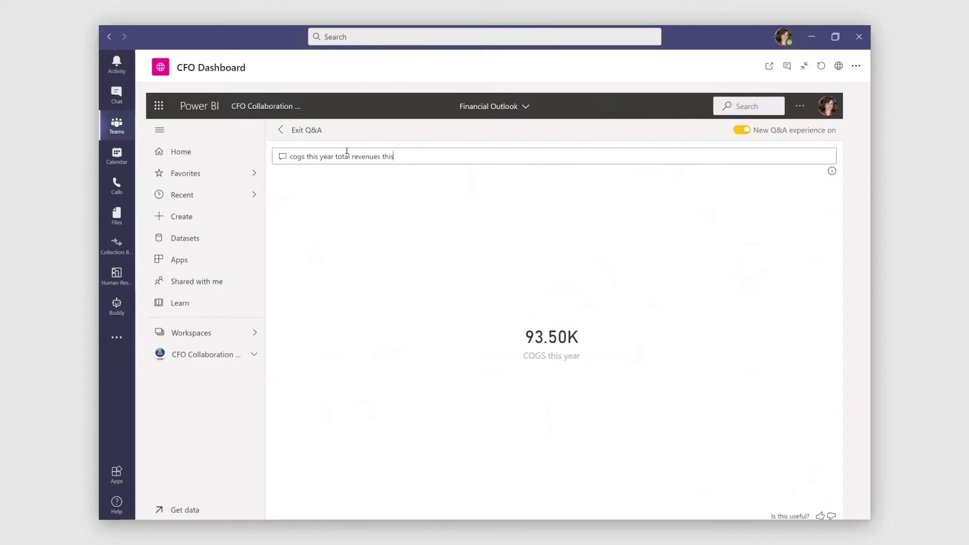
pyautogui.write(' year profit mar')
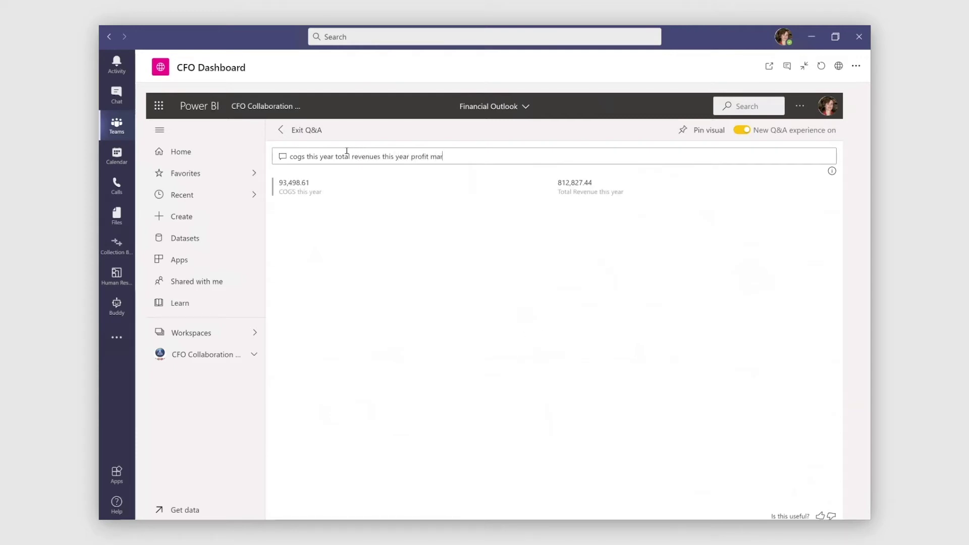
pyautogui.write('gin by quarter in a bar')
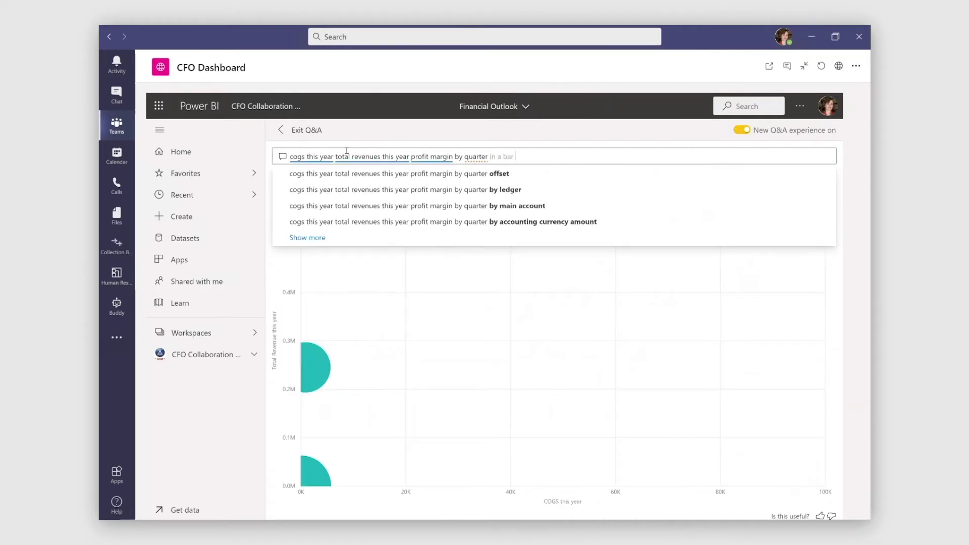
pyautogui.write(' chart')
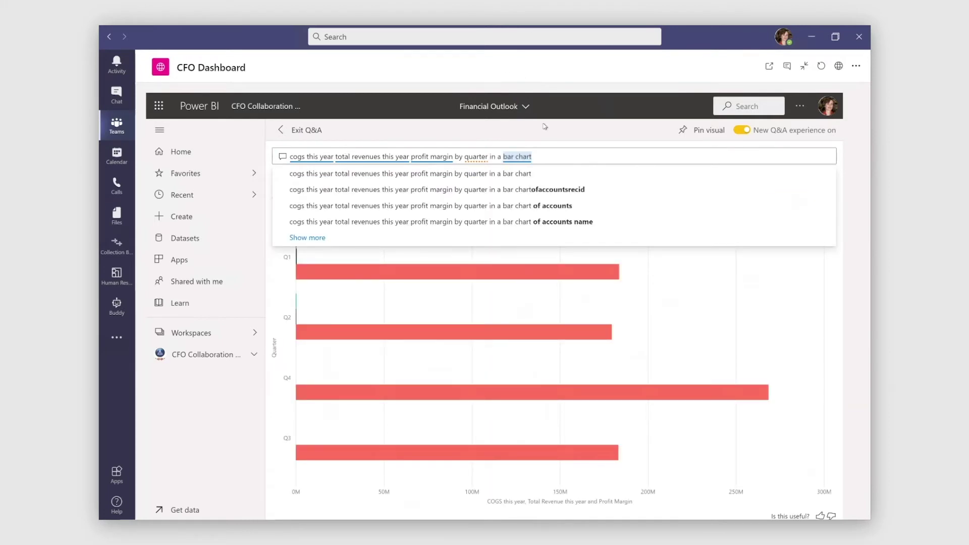
pyautogui.click(664, 285)
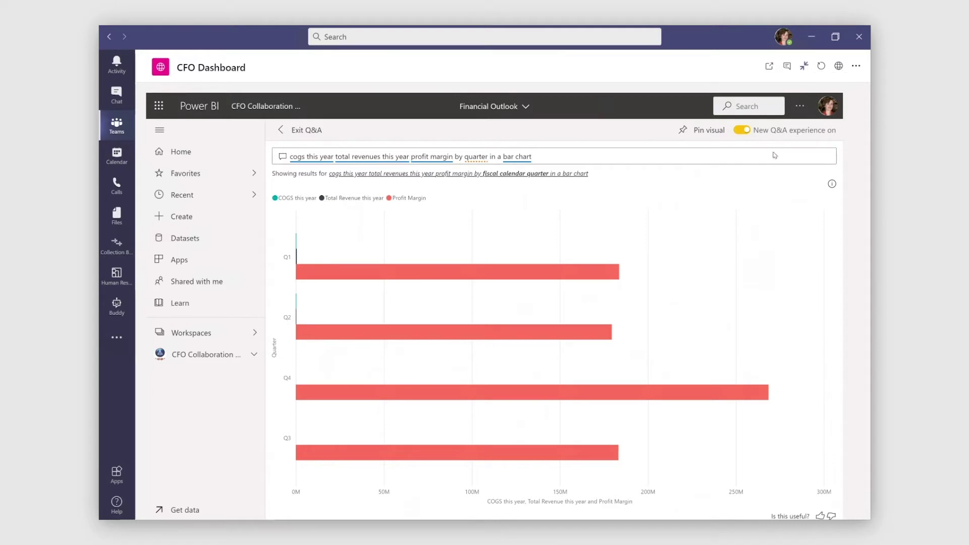
pyautogui.click(805, 67)
# Open the Financial Period Close workspace and view task progress by area and by person.
pyautogui.click(604, 69)
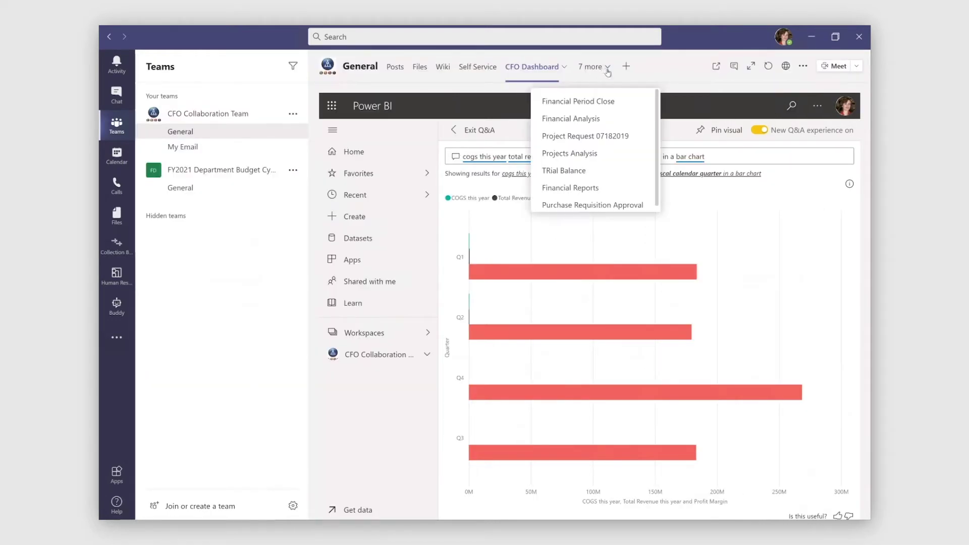
pyautogui.click(595, 102)
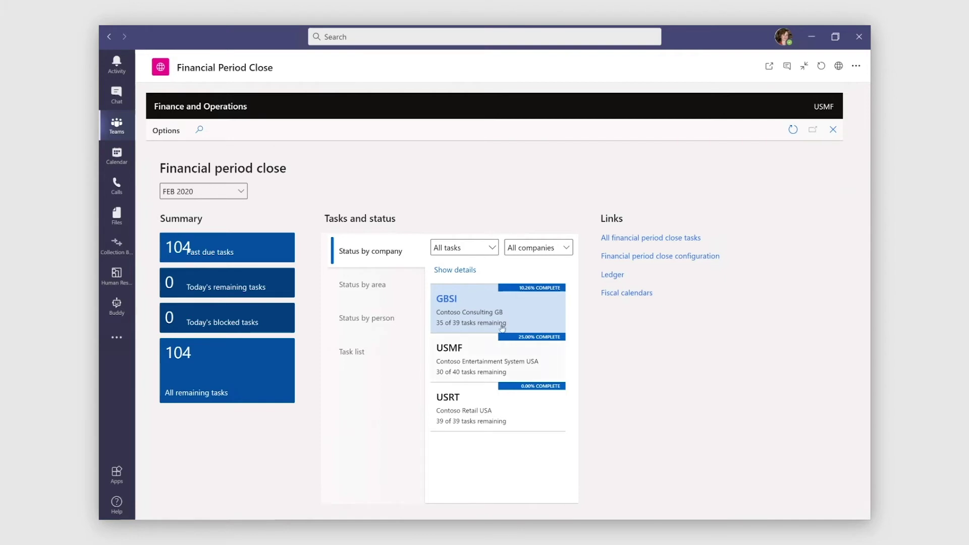
pyautogui.click(354, 287)
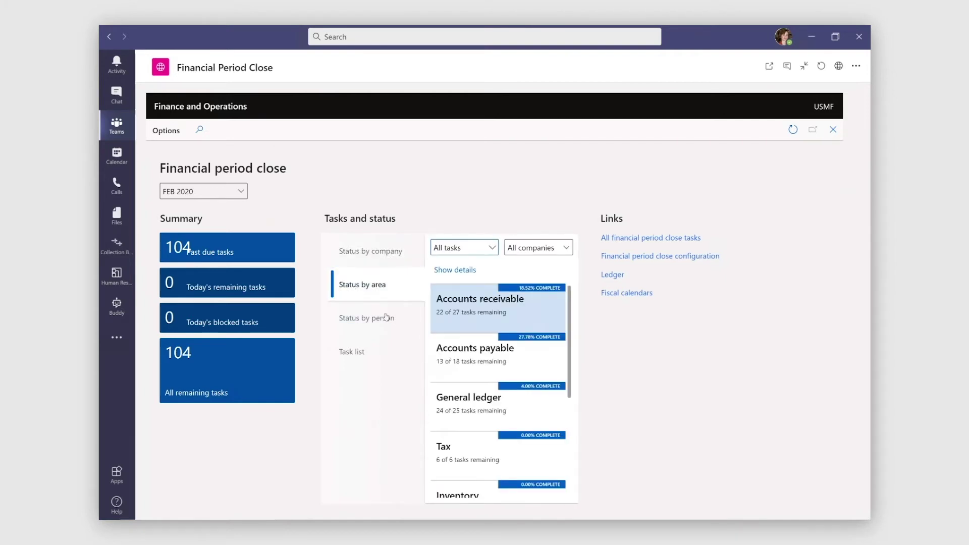
pyautogui.click(368, 325)
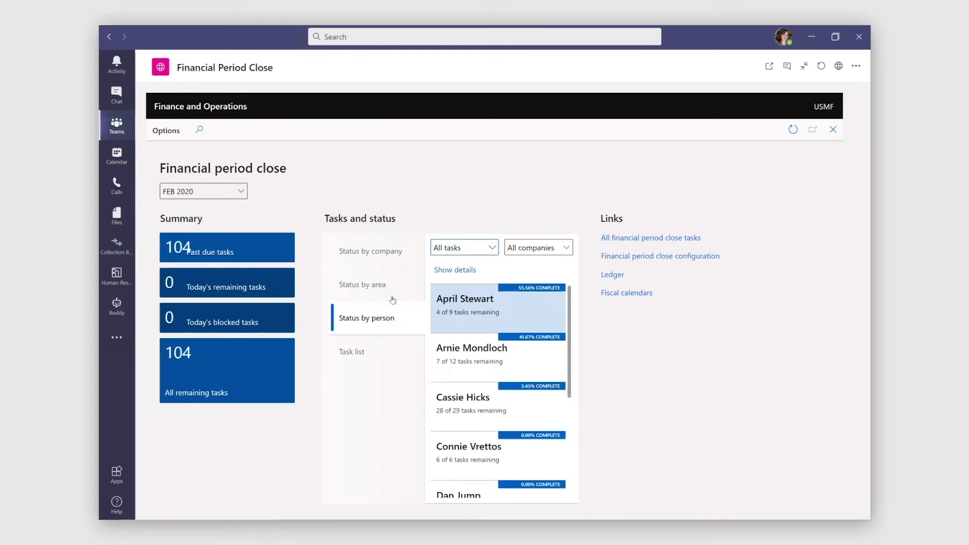
# Filter period close status to company USMF, view it by person, then show the full task list.
pyautogui.click(390, 255)
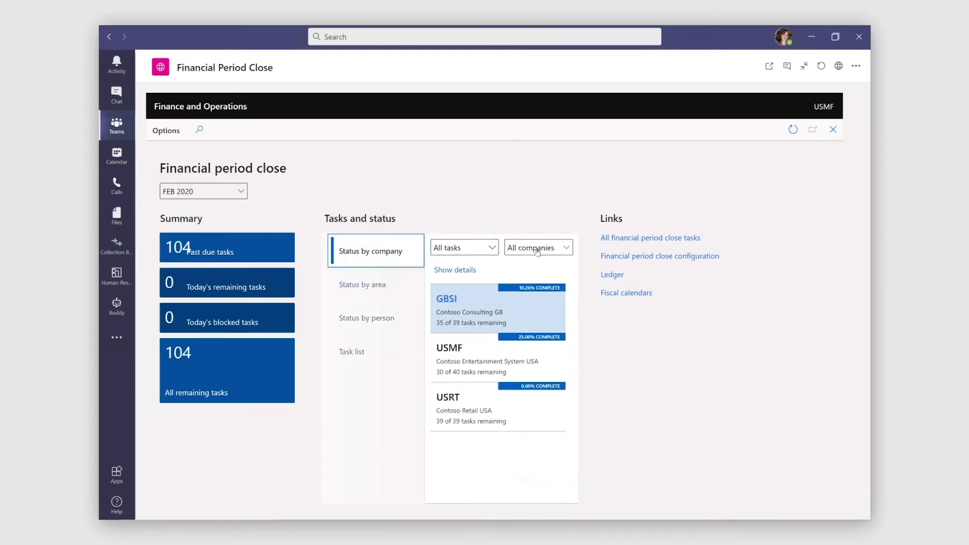
pyautogui.click(566, 248)
pyautogui.click(525, 297)
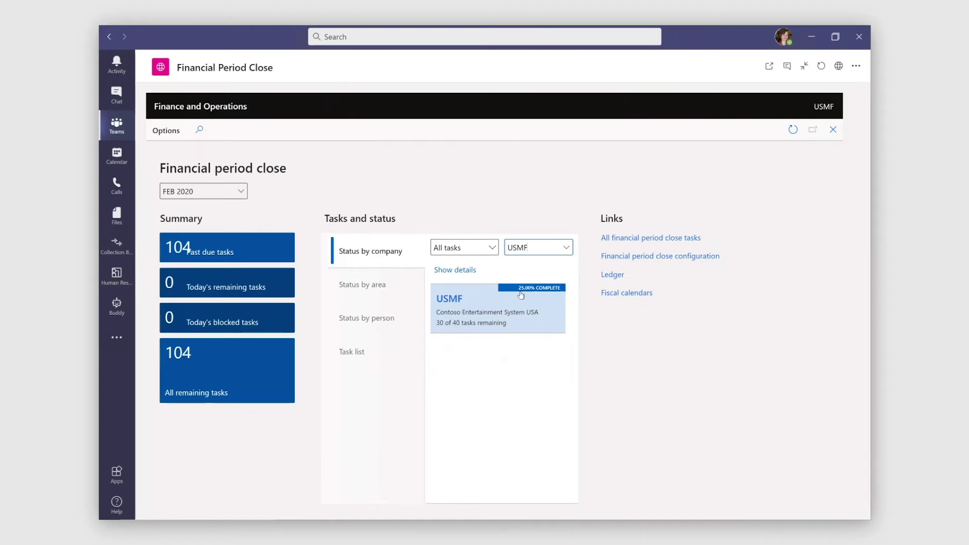
pyautogui.click(382, 322)
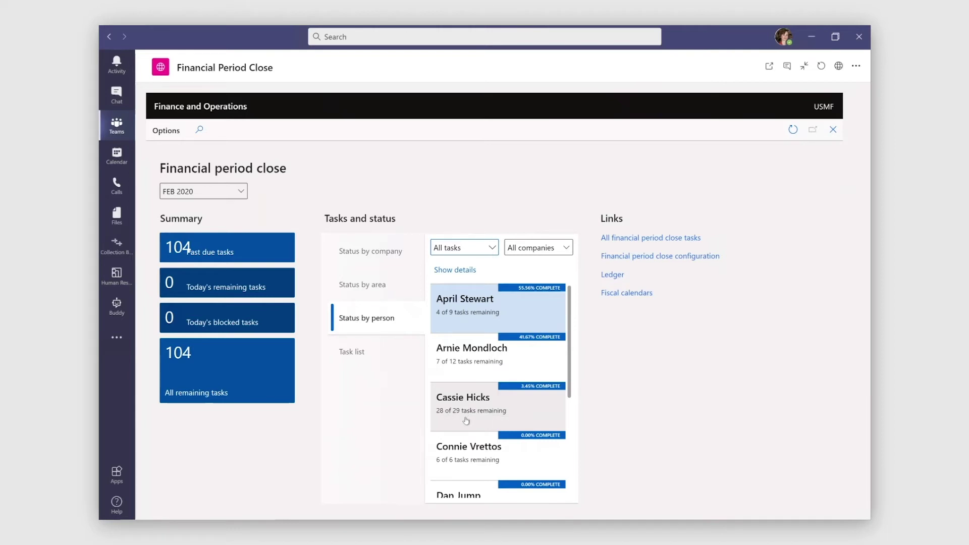
pyautogui.click(468, 418)
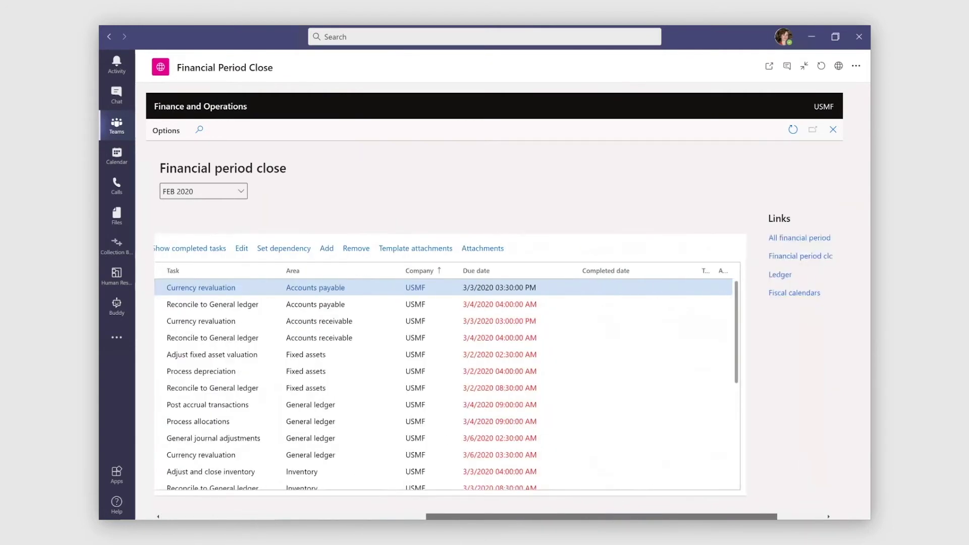
# Open the period close page's conversation, then collapse the tab back to the regular channel layout.
pyautogui.click(787, 65)
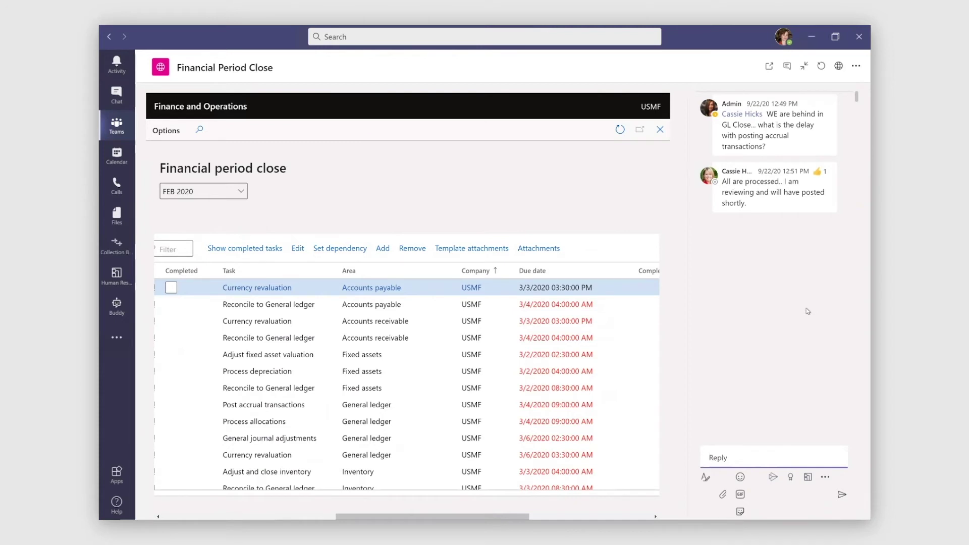
pyautogui.click(804, 66)
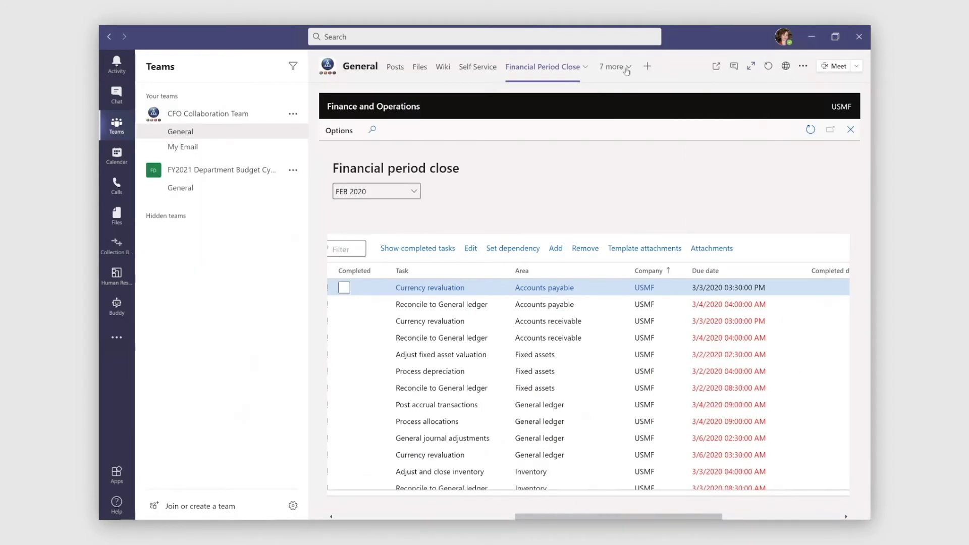
pyautogui.click(626, 69)
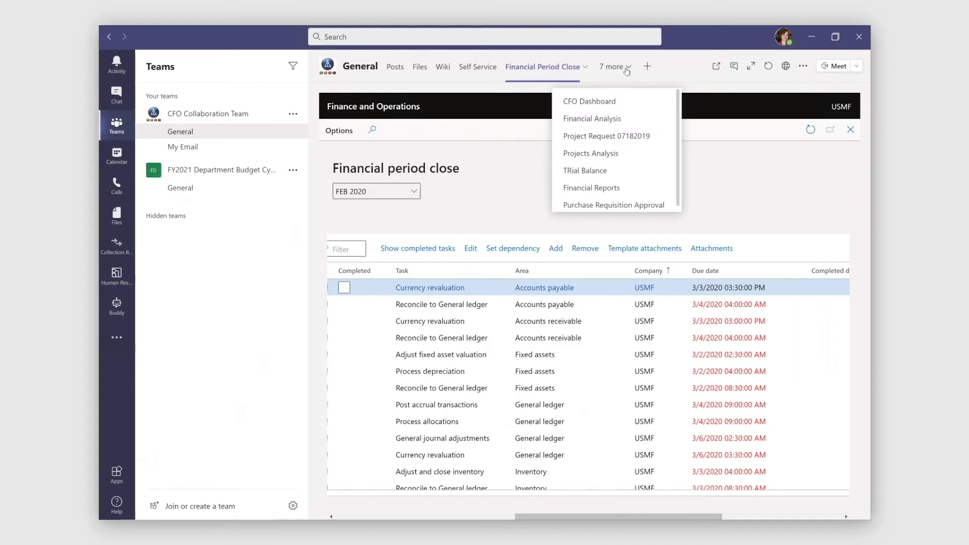
# View the 12/31/2020 Income Statement Actual Vs Budget in Financial Reports, restricted to IT Department.
pyautogui.click(589, 188)
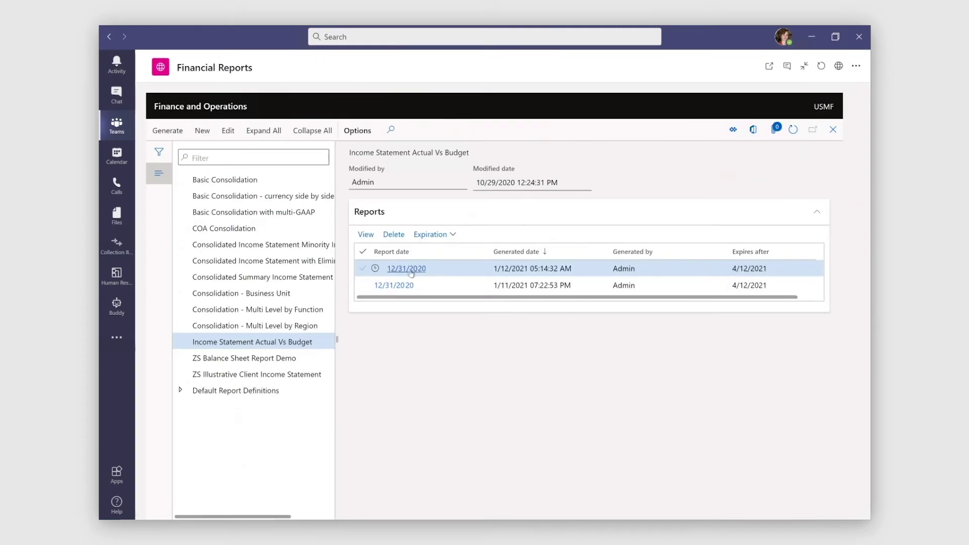
pyautogui.click(411, 273)
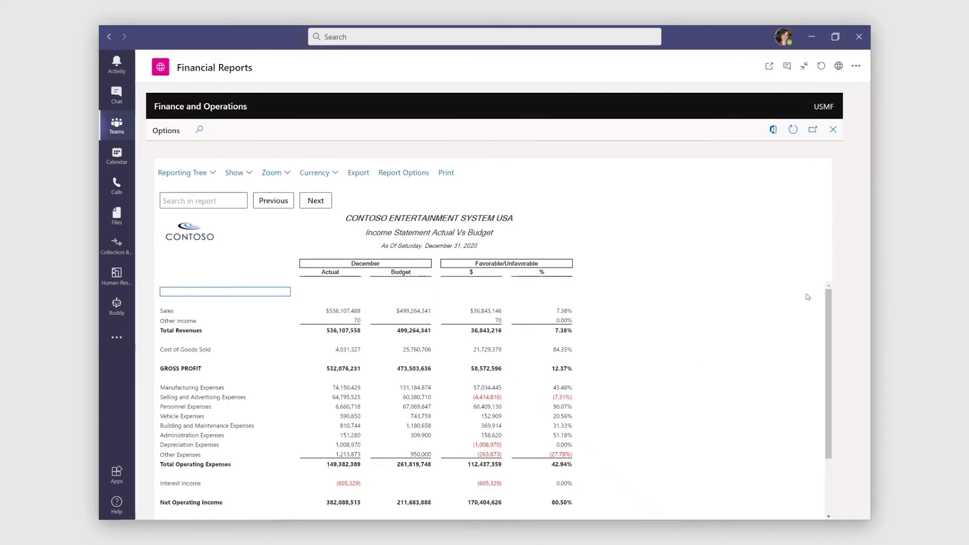
pyautogui.scroll(-2, 820, 341)
pyautogui.scroll(3, 820, 341)
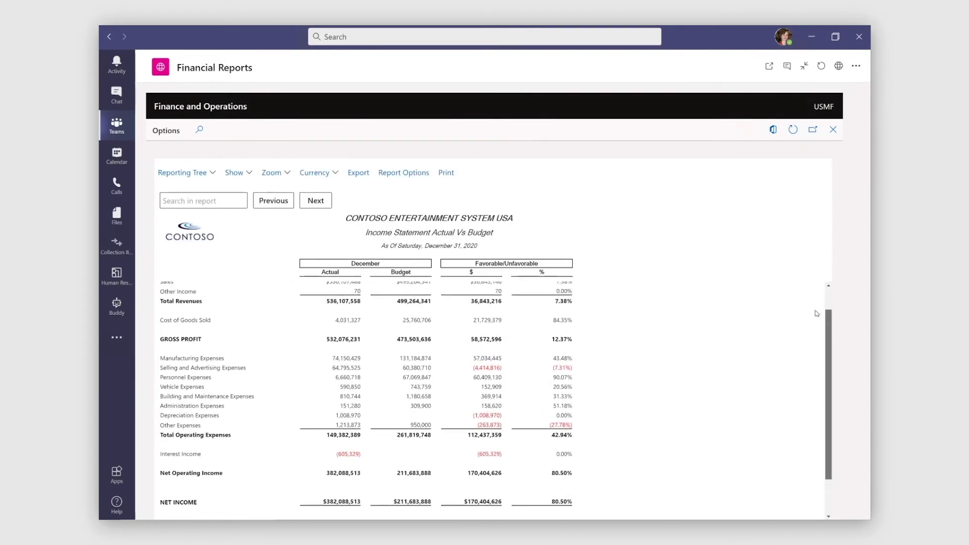
pyautogui.click(214, 178)
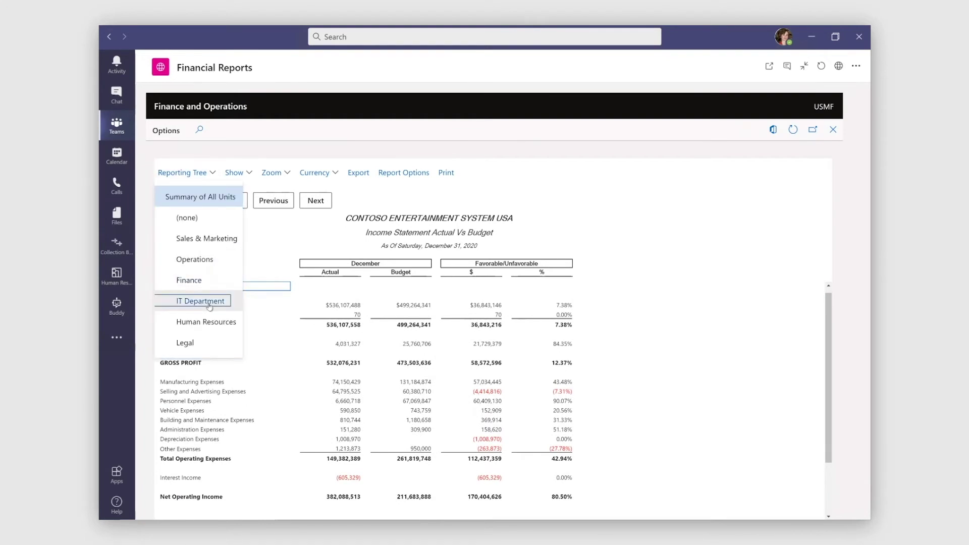
pyautogui.click(208, 305)
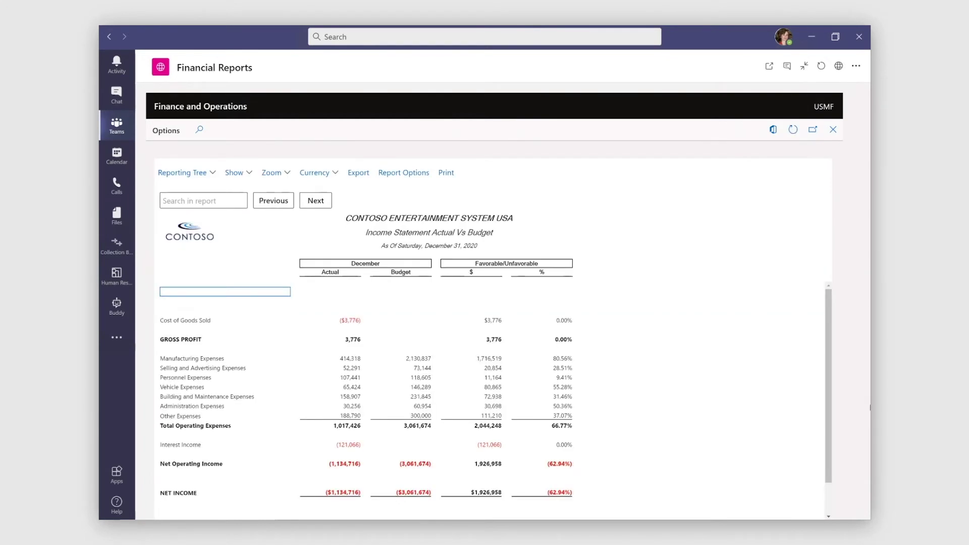
pyautogui.scroll(-1, 829, 443)
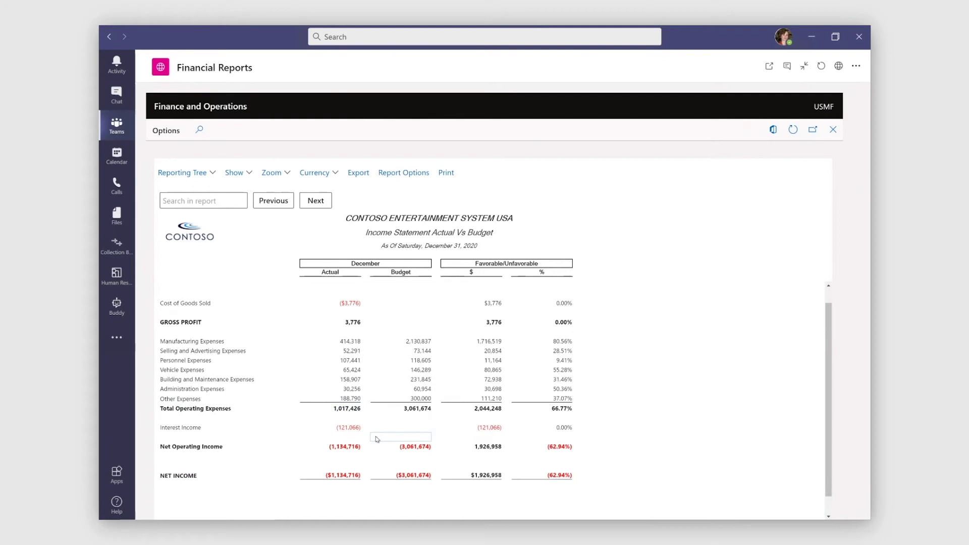
pyautogui.click(786, 67)
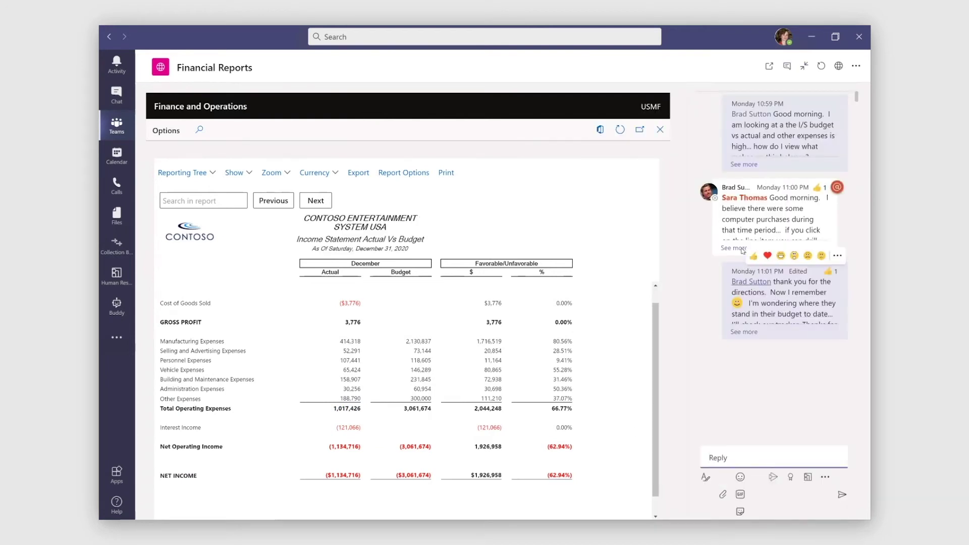
# Expand the three truncated messages in the channel conversation beside the report.
pyautogui.click(740, 249)
pyautogui.click(744, 351)
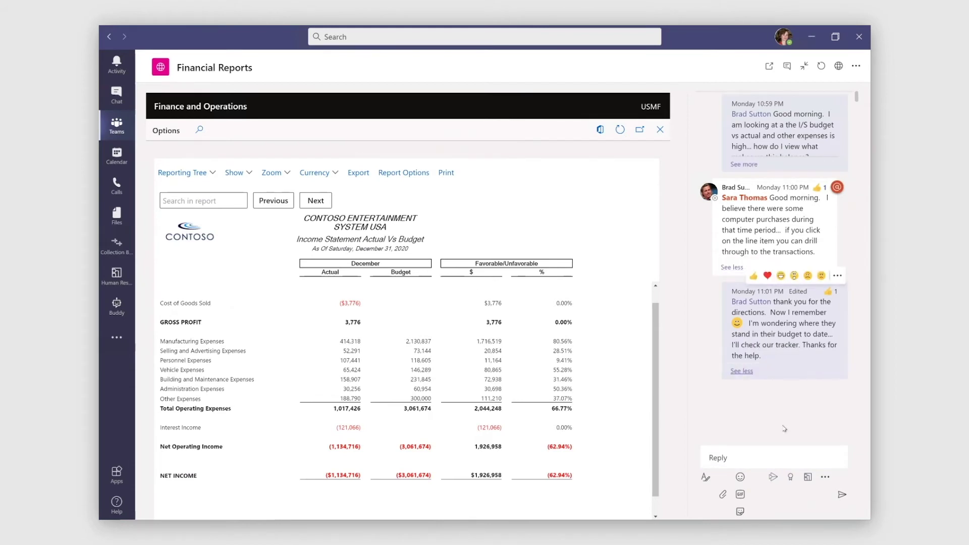
pyautogui.click(744, 164)
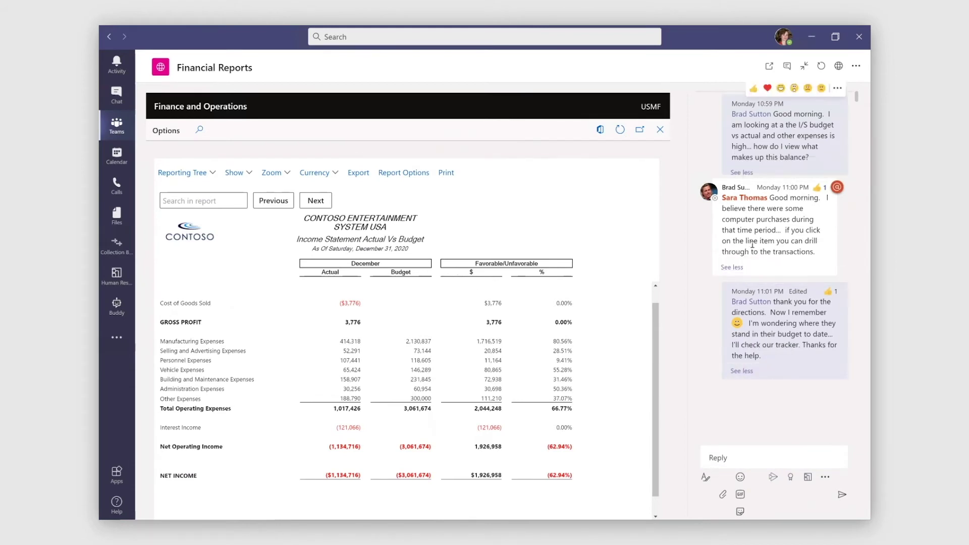
# Drill into Other Expenses, then through the Trade Shows actual 188,790 to its transactions.
pyautogui.click(347, 408)
pyautogui.doubleClick(347, 399)
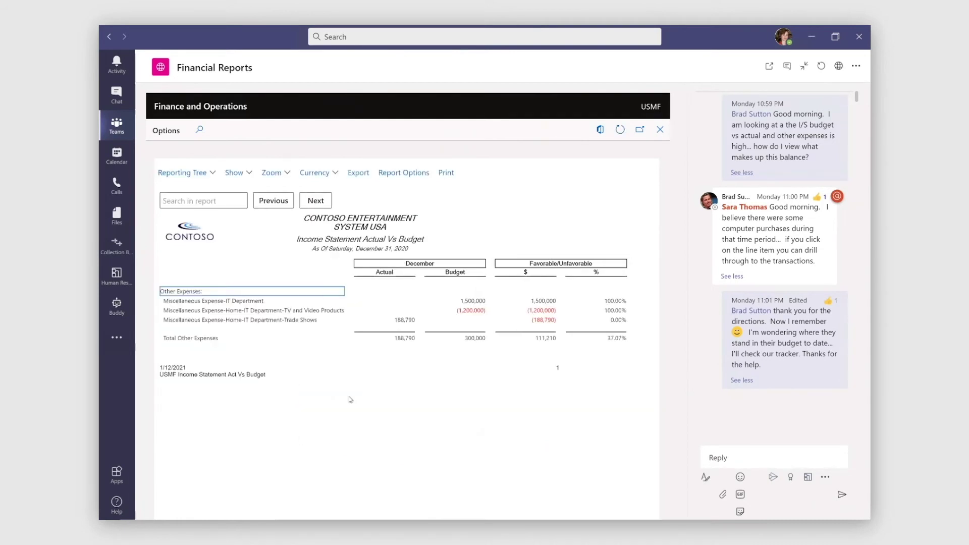
pyautogui.click(401, 321)
pyautogui.click(401, 321)
pyautogui.doubleClick(402, 321)
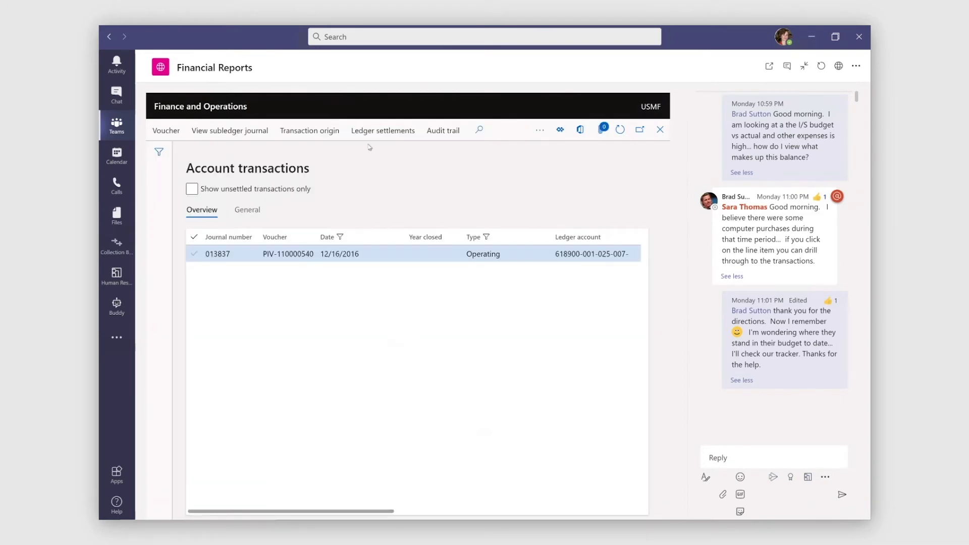
# Show the voucher's transaction origin lines, scroll the grid right, and collapse the tab without the conversation.
pyautogui.click(309, 130)
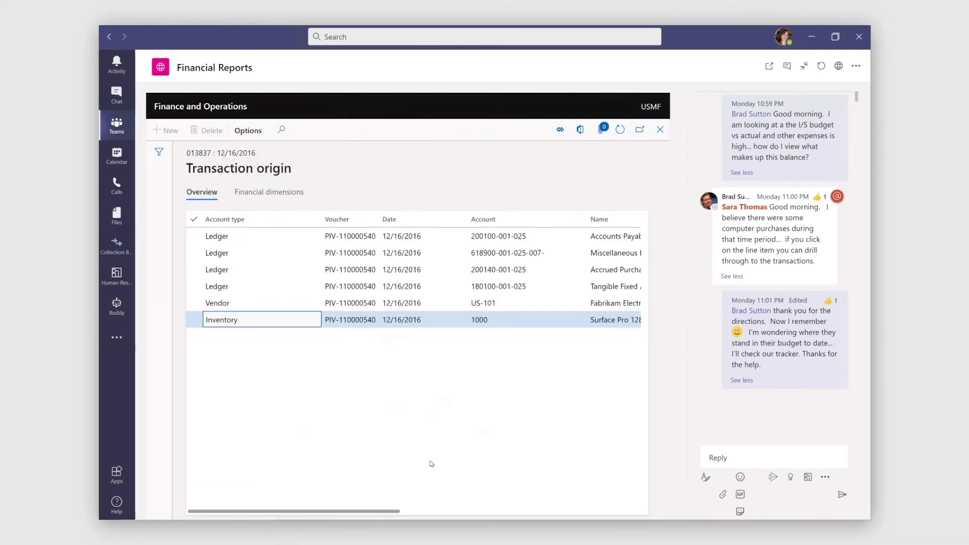
pyautogui.moveTo(398, 511); pyautogui.dragTo(441, 515)
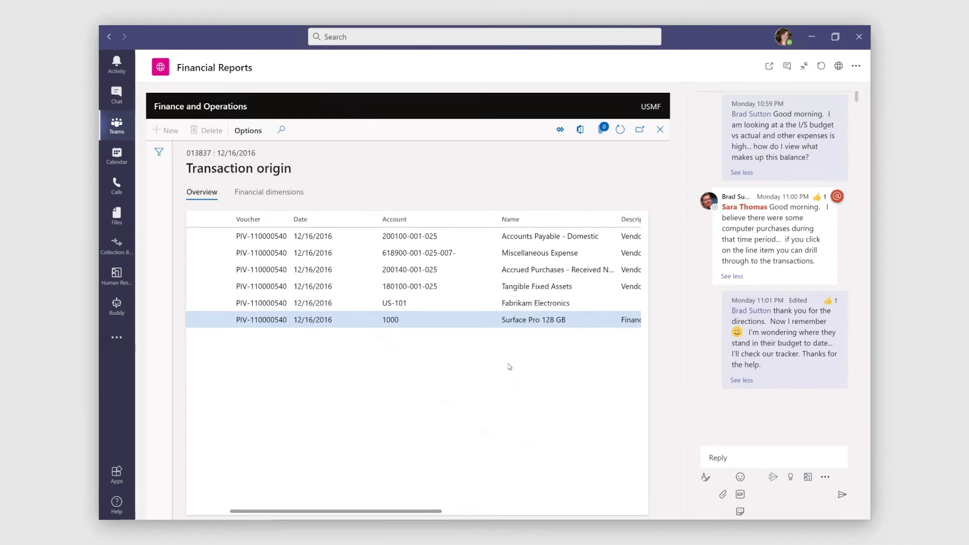
pyautogui.click(787, 67)
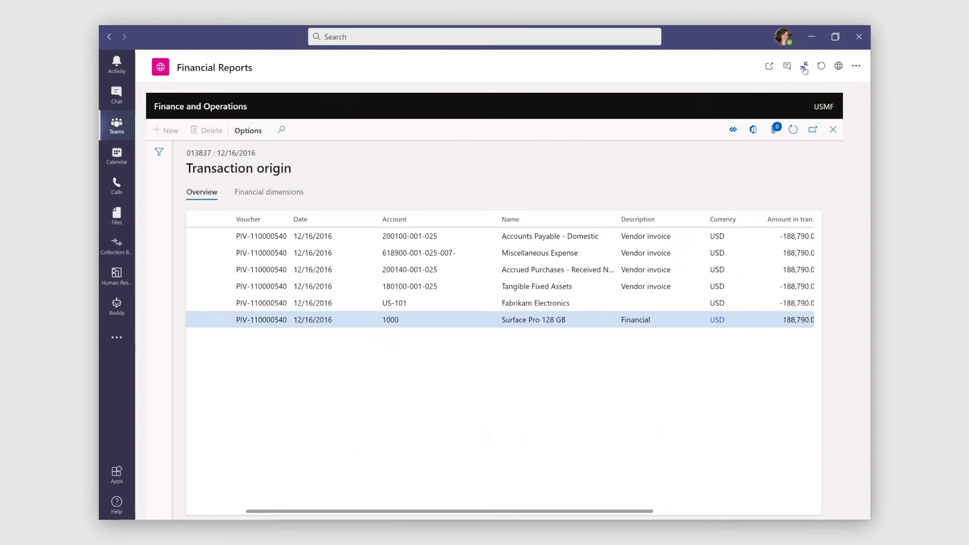
pyautogui.click(805, 67)
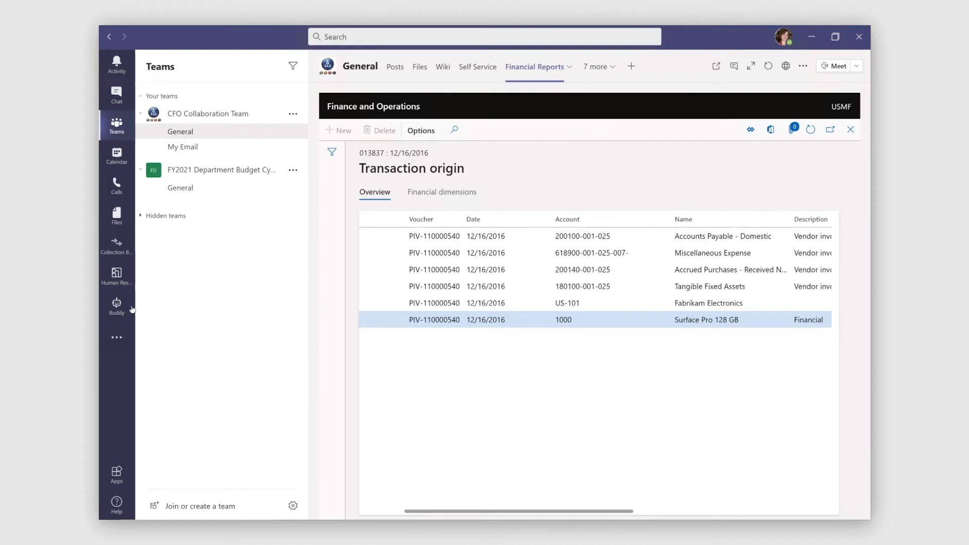
# Ask the Buddy chatbot to 'show budget' by department for IT Department, then request more detail.
pyautogui.click(118, 312)
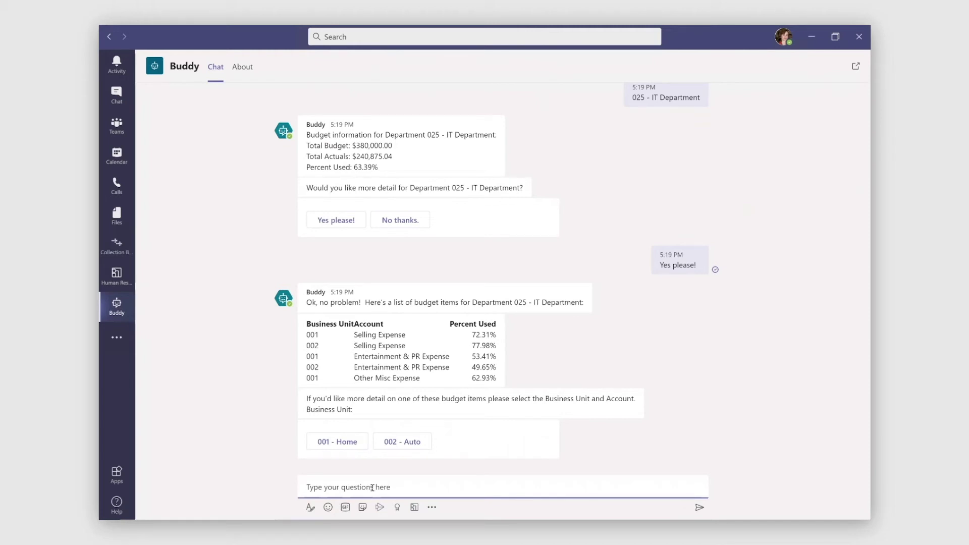
pyautogui.write('show budget')
pyautogui.press('Return')
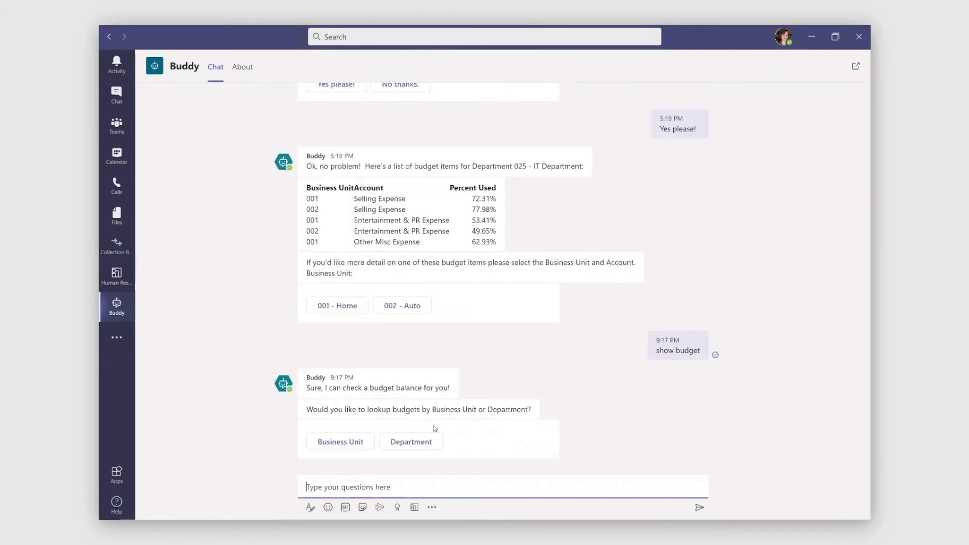
pyautogui.click(411, 441)
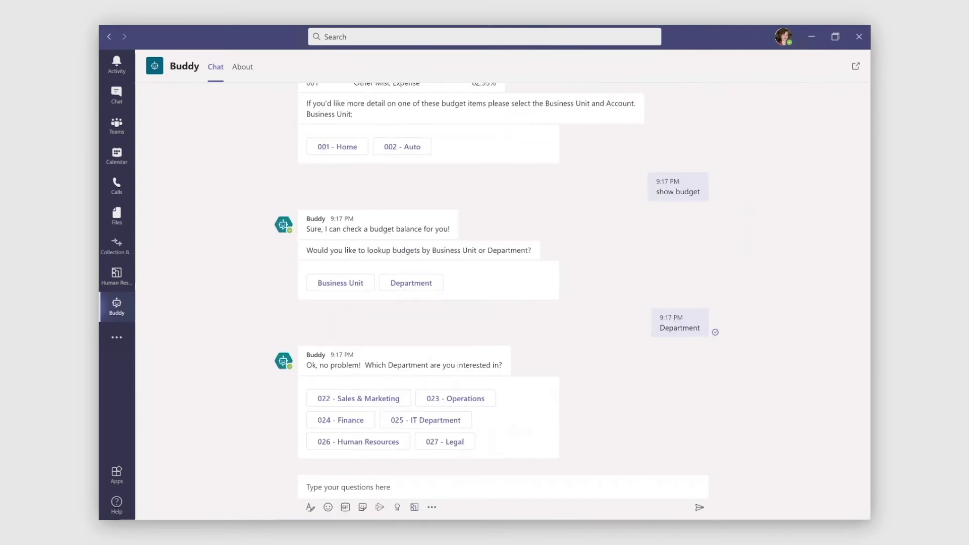
pyautogui.click(442, 424)
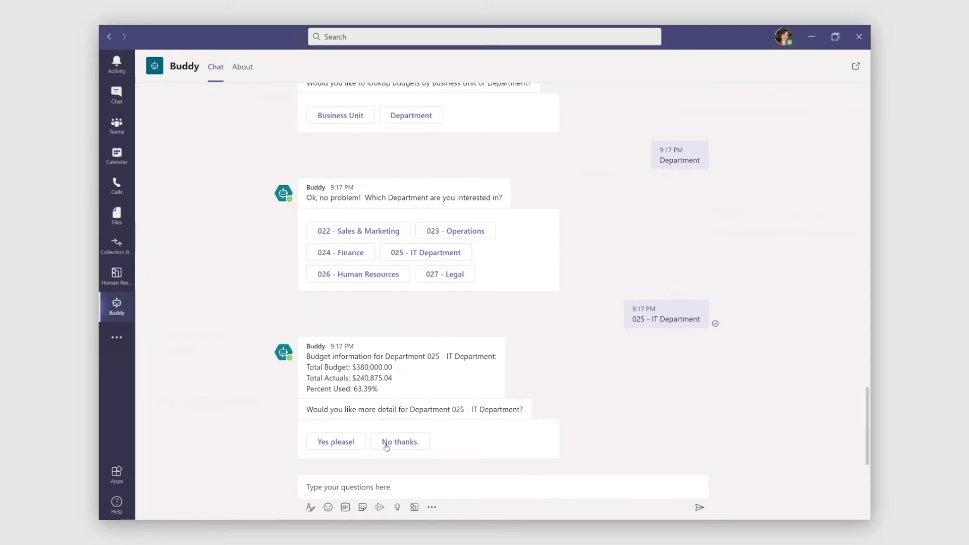
pyautogui.click(335, 442)
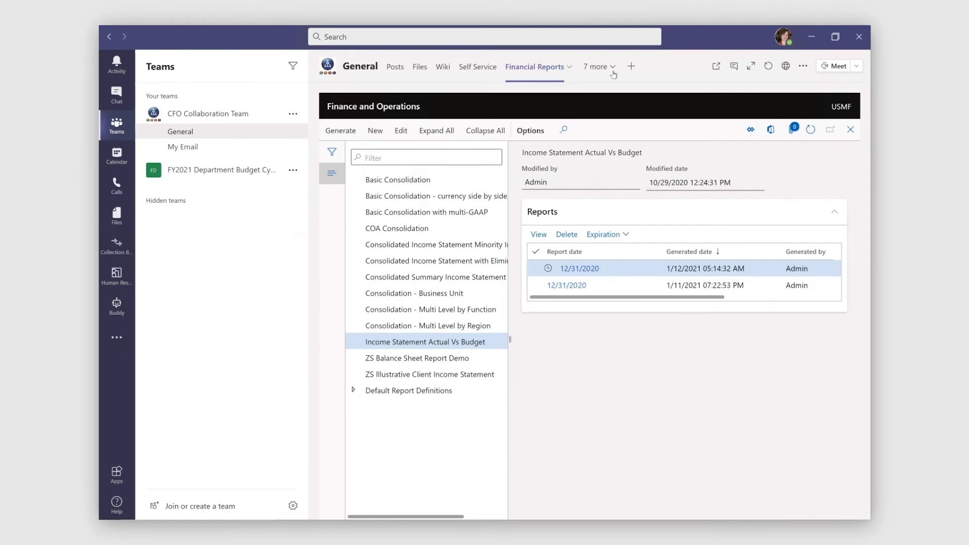
# Open the Financial Analysis dashboard from the '7 more' tab list to view the USMF Financial overview.
pyautogui.click(612, 72)
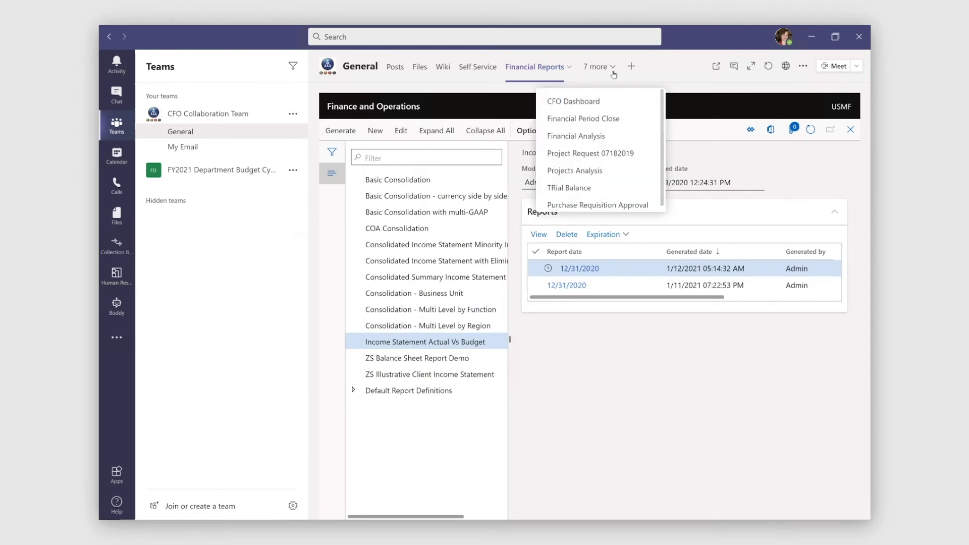
pyautogui.click(584, 139)
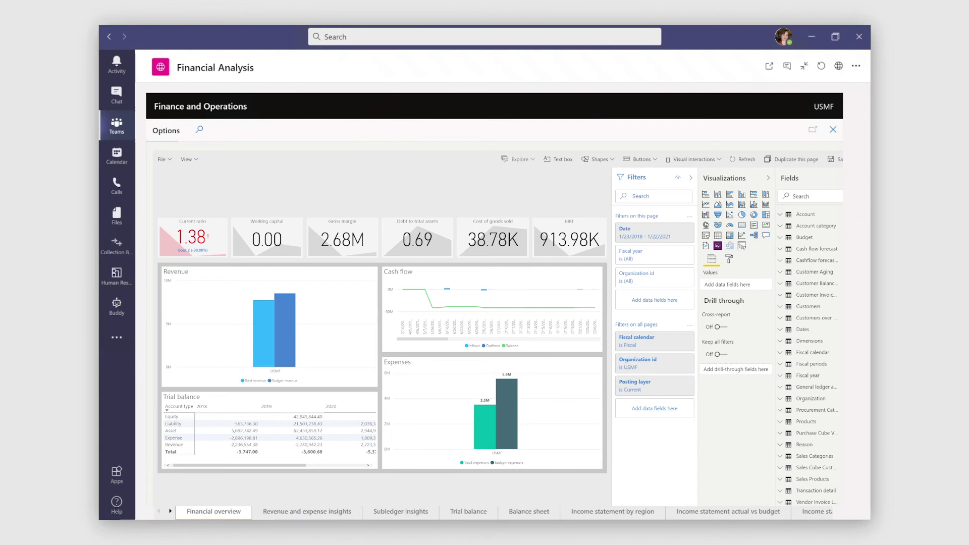
# Open the 12 month trend income statement and drill into Q2 Other Miscellaneous Expenses (241,360.34).
pyautogui.click(170, 511)
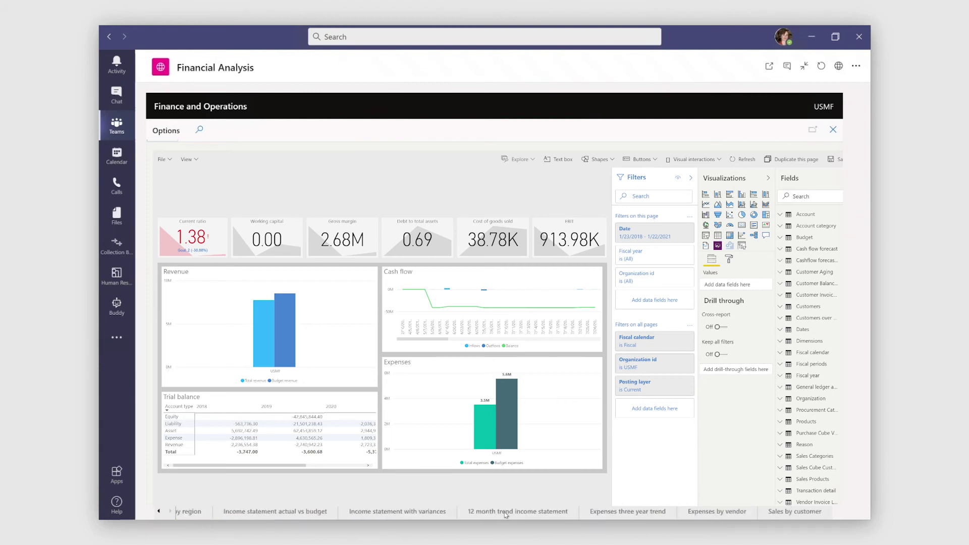
pyautogui.click(506, 514)
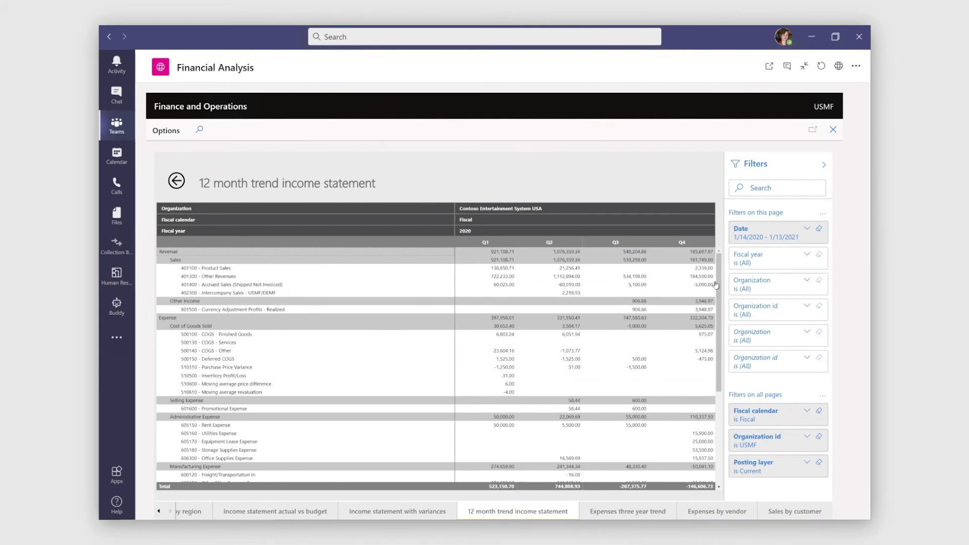
pyautogui.scroll(-1, 721, 361)
pyautogui.scroll(-5, 721, 361)
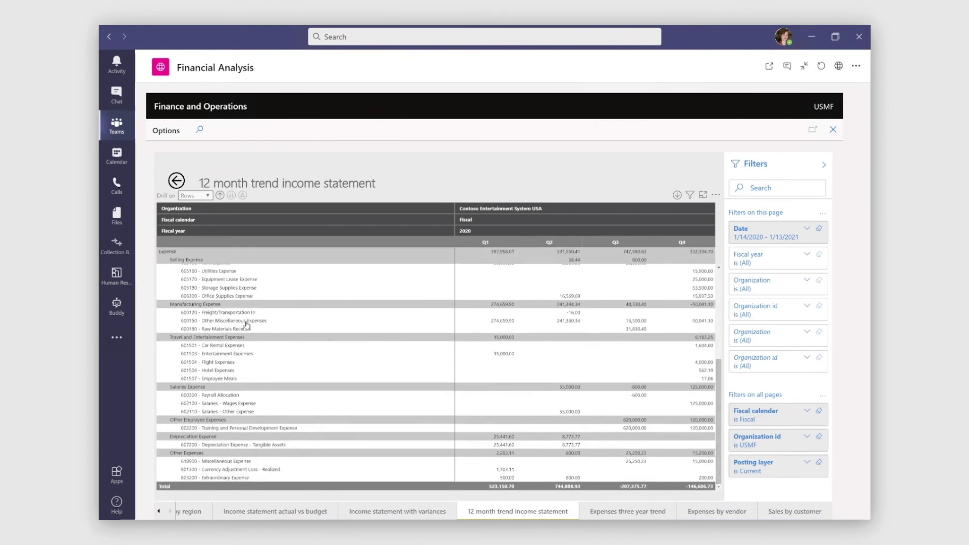
pyautogui.click(575, 325)
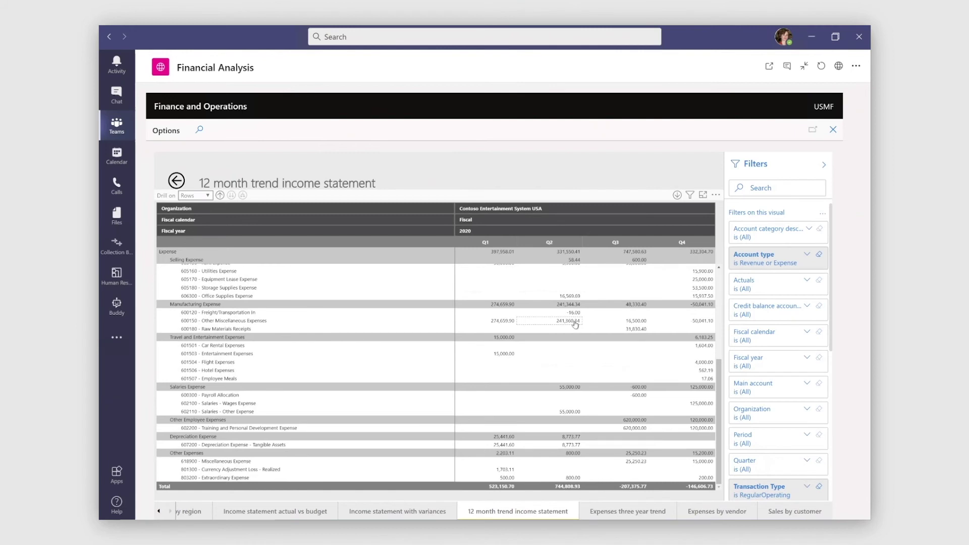
pyautogui.click(575, 325)
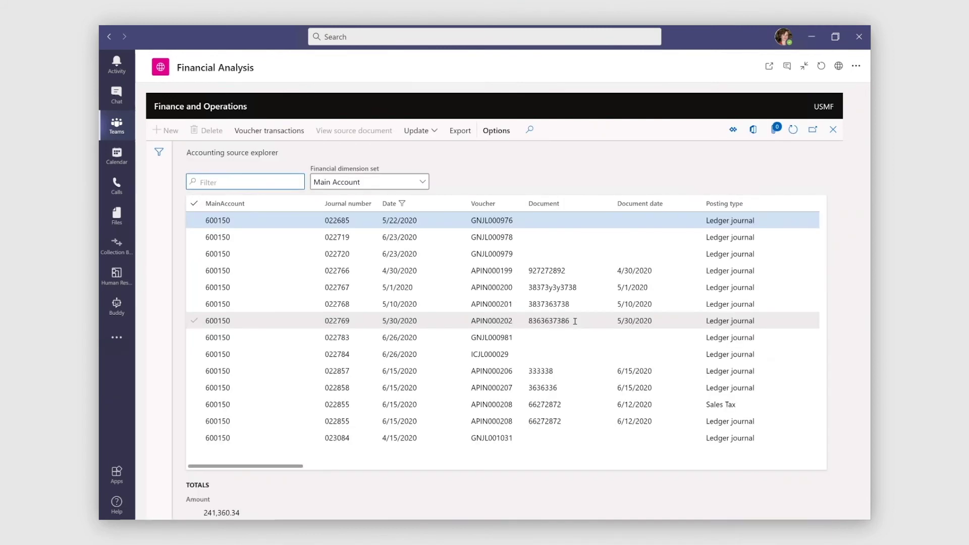
# Select the Monthly Office Max Order entry for account 600150 and open its voucher transactions.
pyautogui.moveTo(300, 468); pyautogui.dragTo(413, 480)
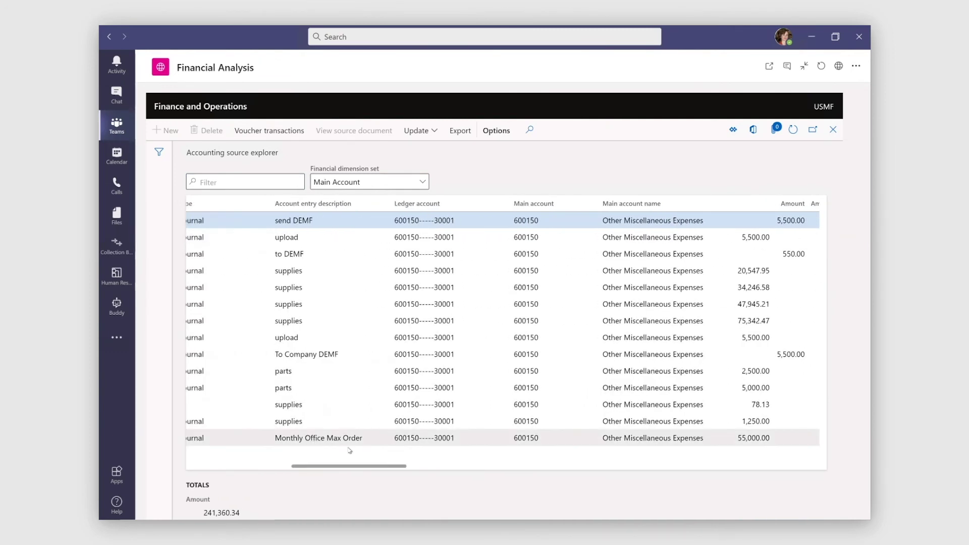
pyautogui.click(734, 440)
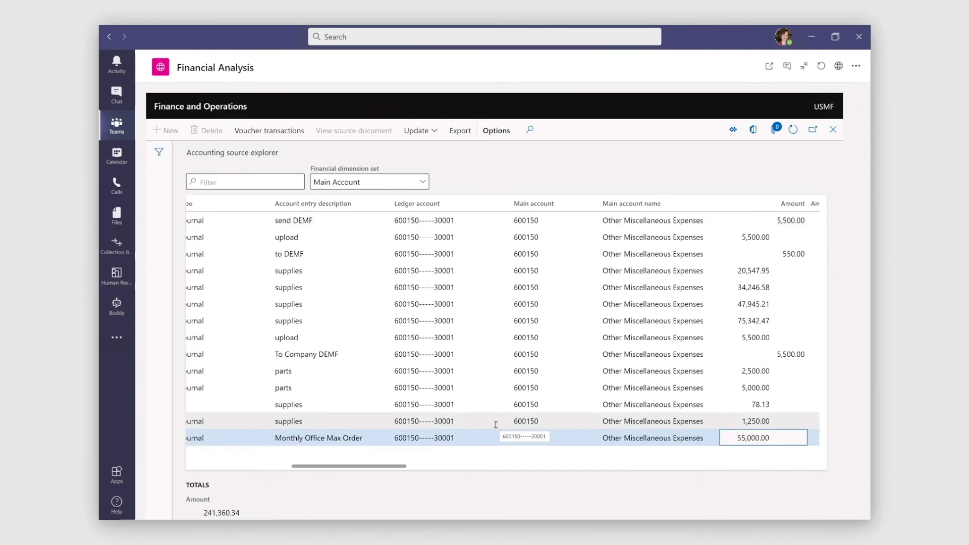
pyautogui.click(291, 133)
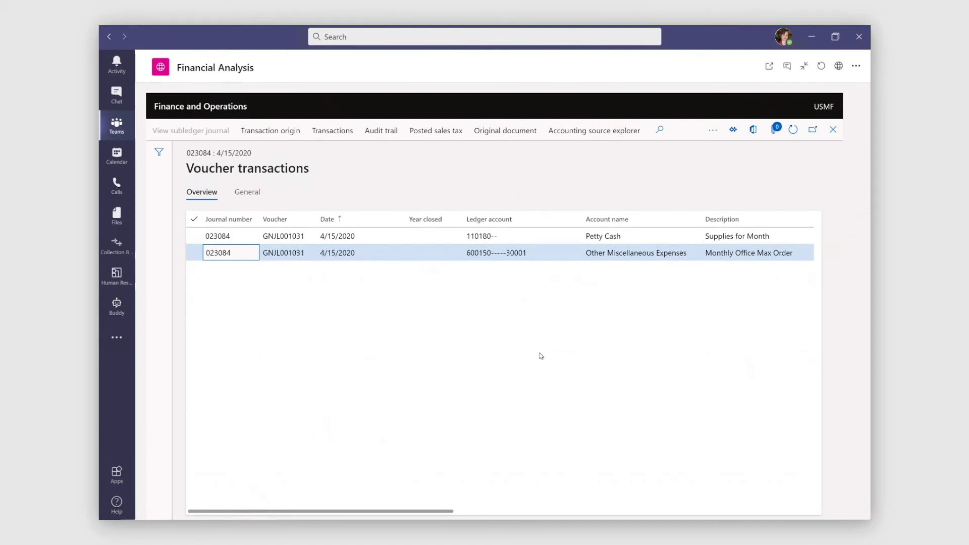
# Trace the voucher to journal 01197's lines and view its attached receipt image, then close it.
pyautogui.click(498, 132)
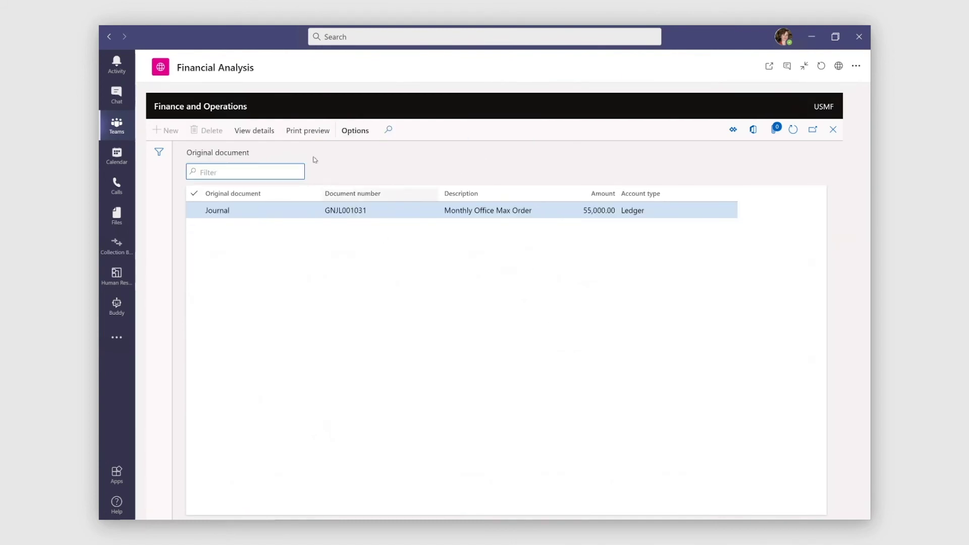
pyautogui.click(266, 139)
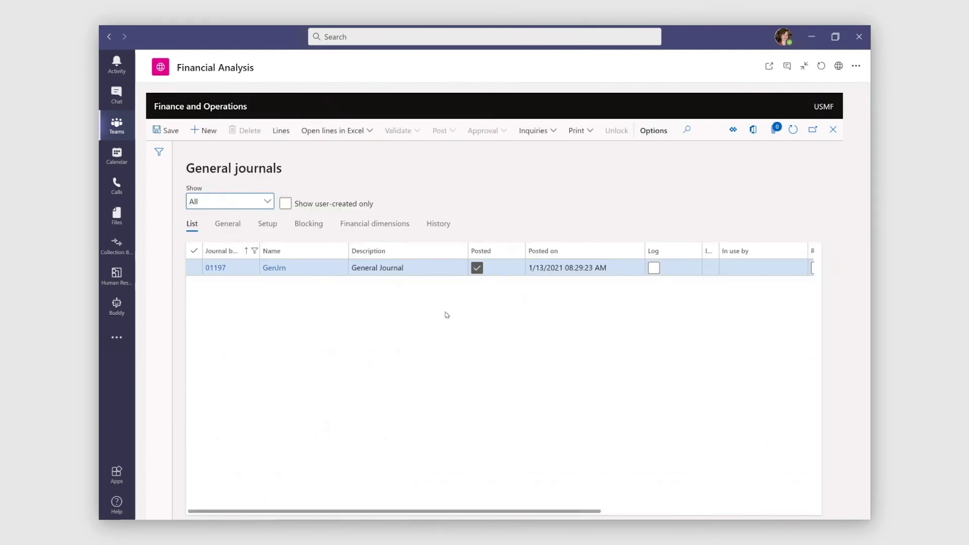
pyautogui.click(282, 132)
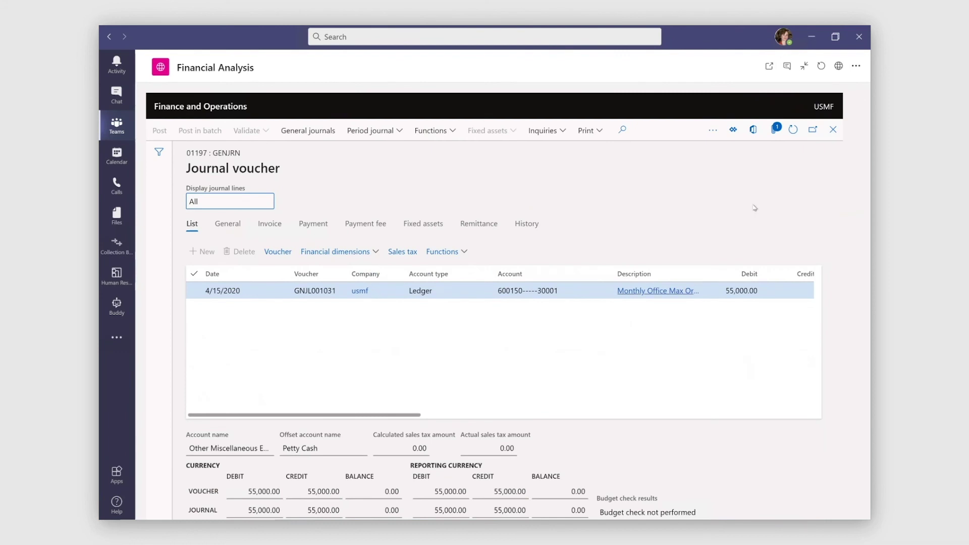
pyautogui.click(774, 131)
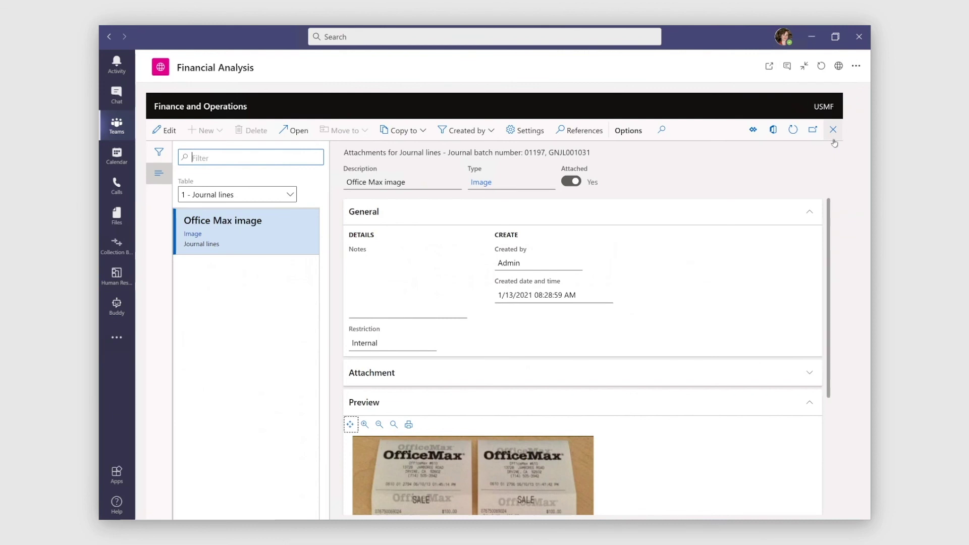
pyautogui.click(834, 132)
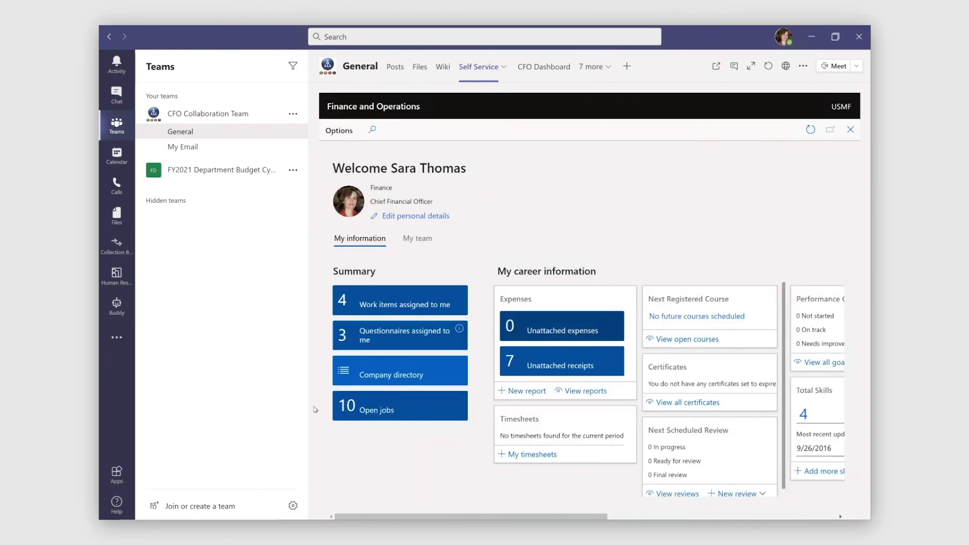
# Open requisition 000510 'New Surface Books for IT' from work items and review its 5,993.73 USD line.
pyautogui.click(753, 70)
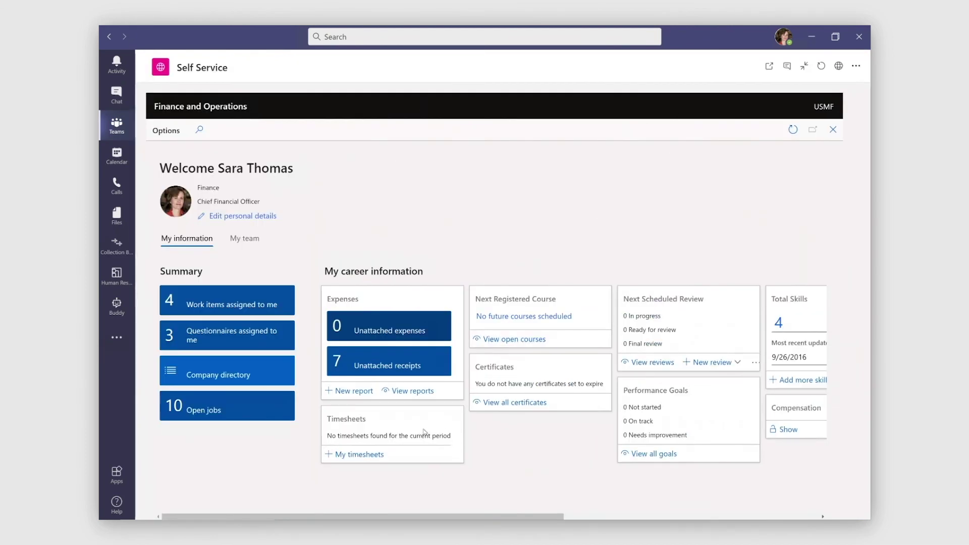
pyautogui.click(226, 308)
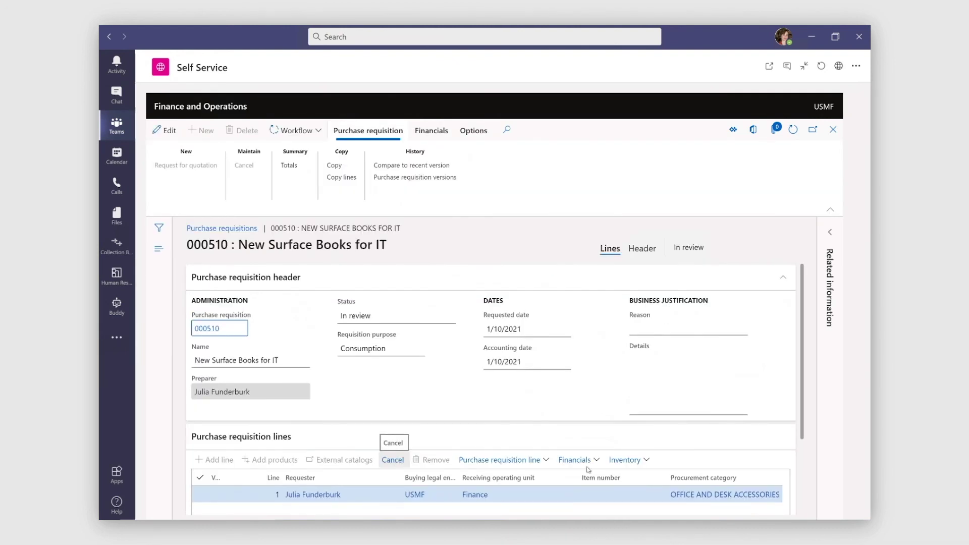
pyautogui.scroll(-2, 798, 399)
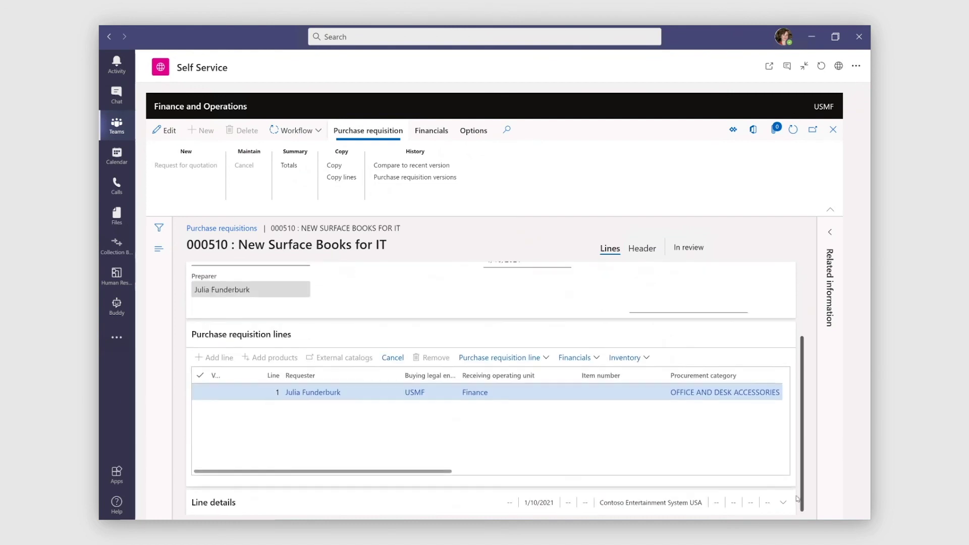
pyautogui.moveTo(426, 468); pyautogui.dragTo(586, 497)
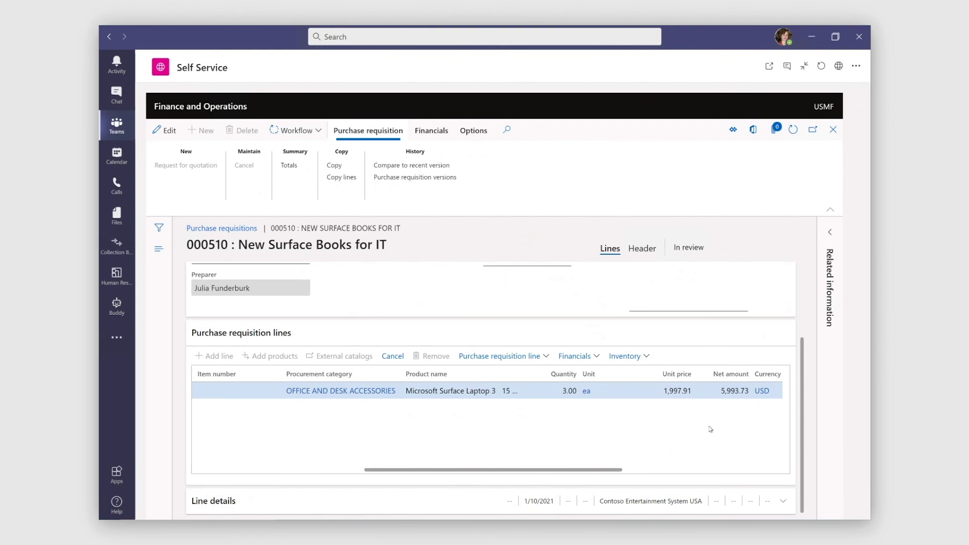
# Approve purchase requisition 000510 through its Workflow review actions.
pyautogui.click(316, 134)
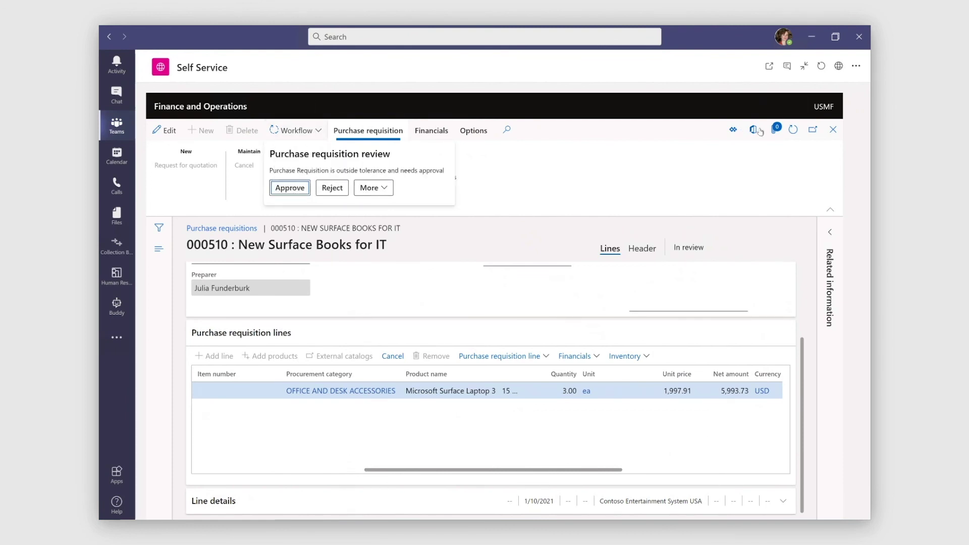
pyautogui.press('Escape')
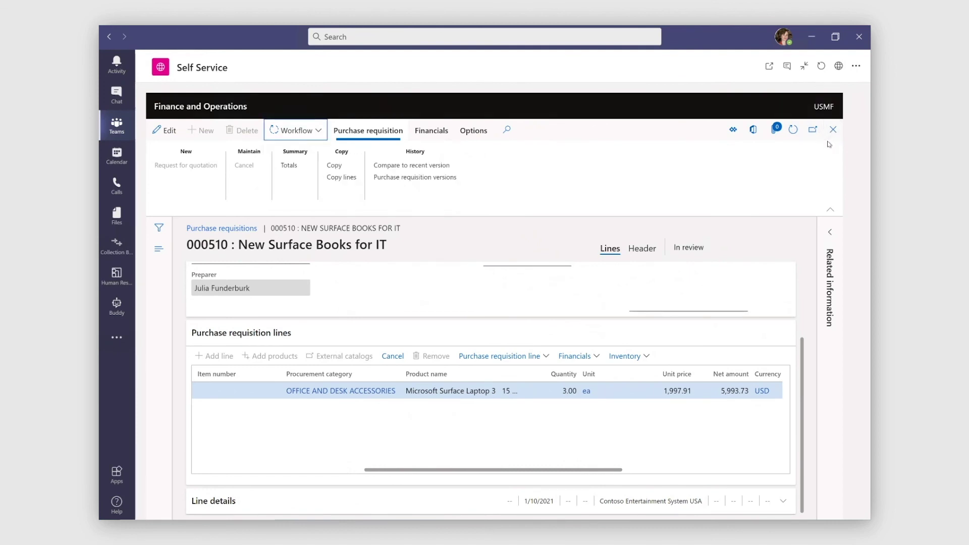